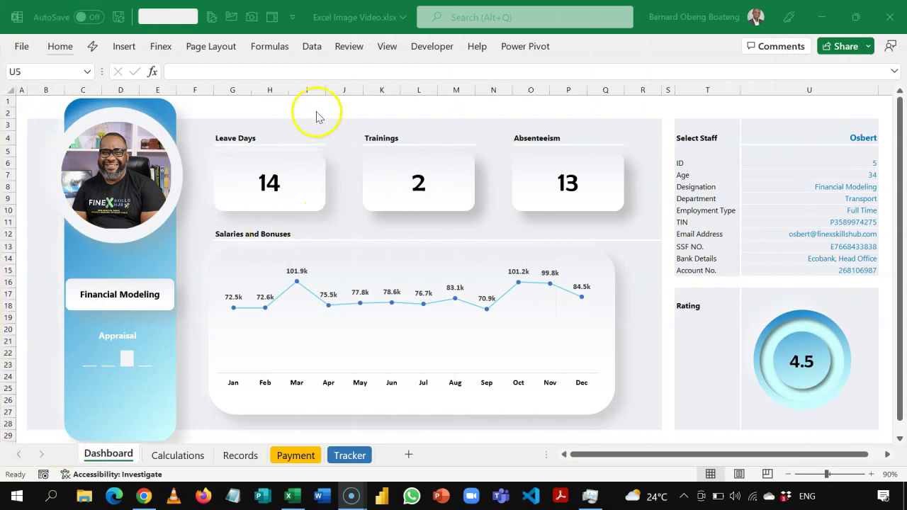
# - Switch the Select Staff cell U4 through employees by autocomplete from 'FE', 'N' and 'D'
pyautogui.click(317, 112)
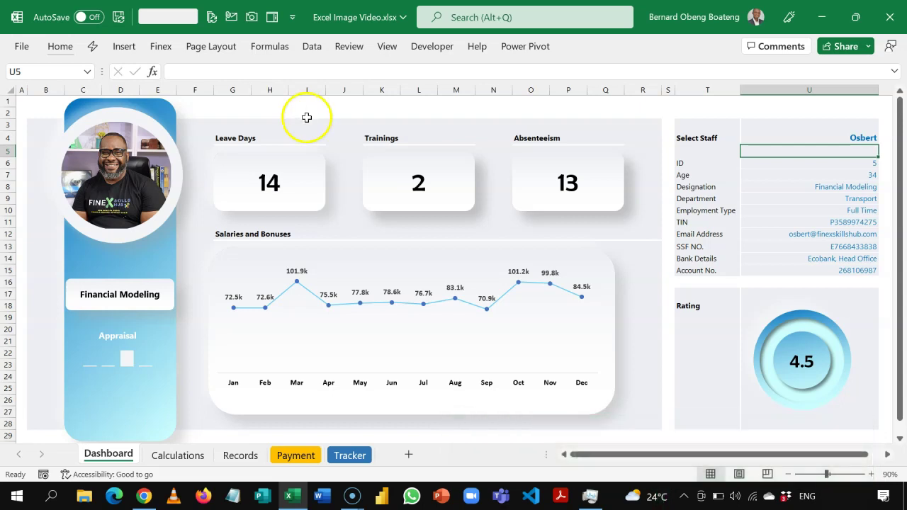
pyautogui.click(294, 119)
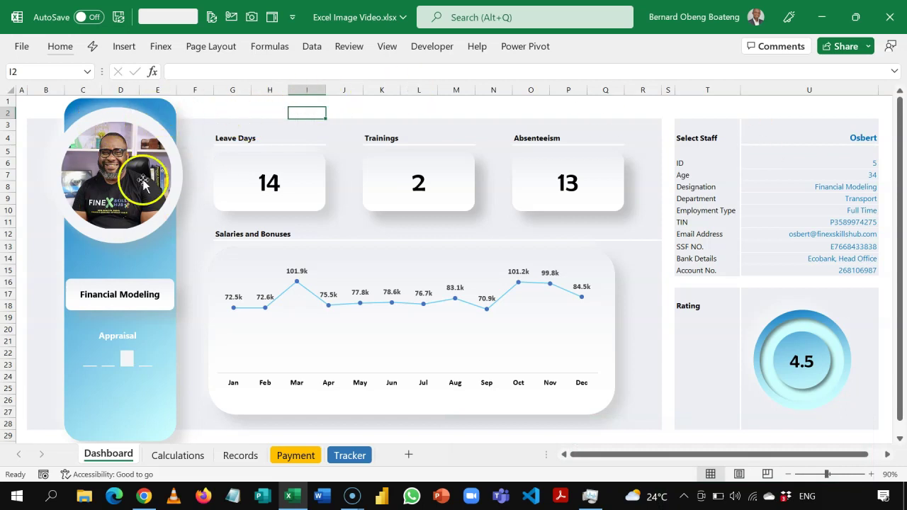
pyautogui.click(779, 136)
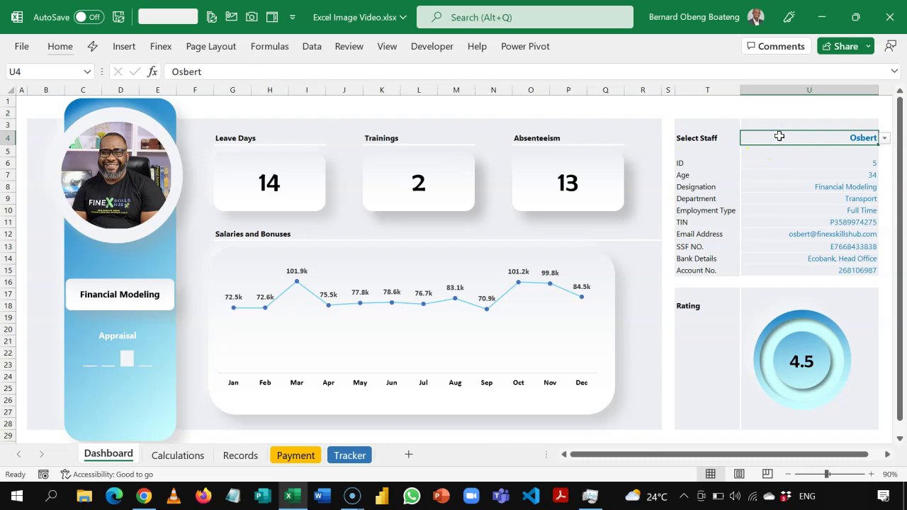
pyautogui.write('FE')
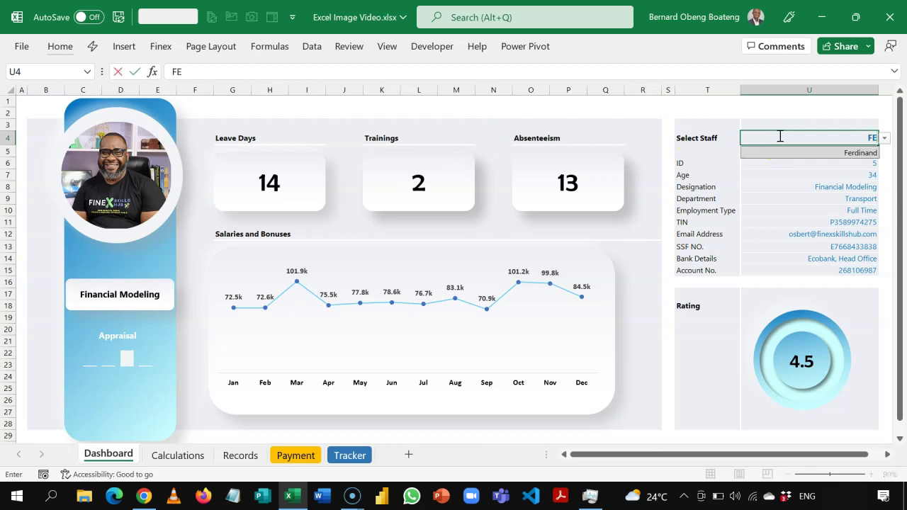
pyautogui.press('Return')
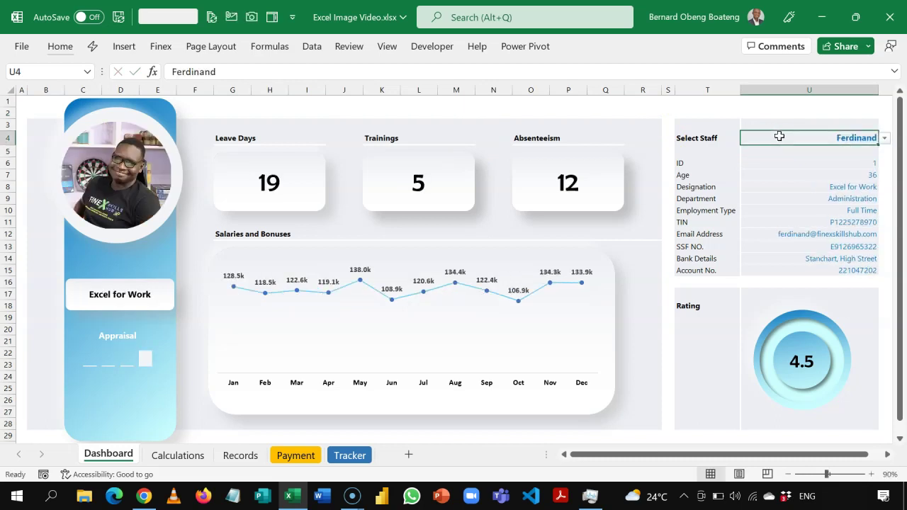
pyautogui.write('N')
pyautogui.press('Return')
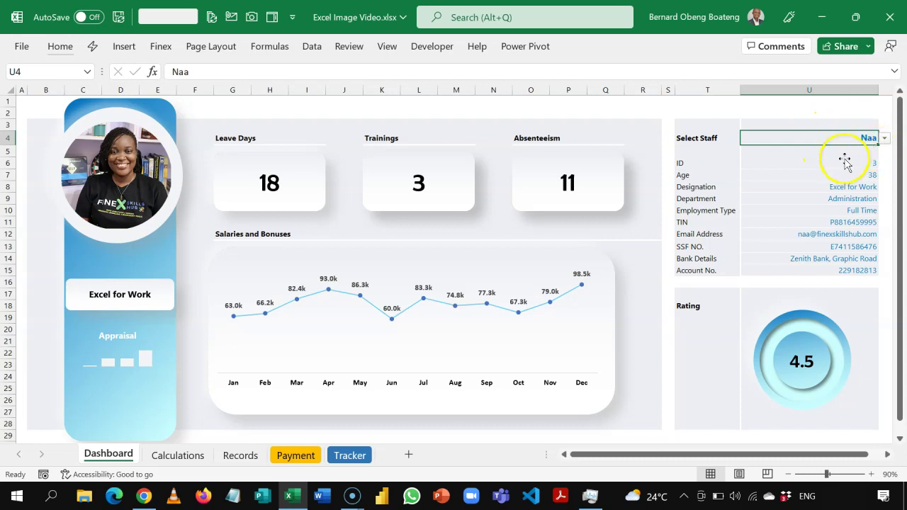
pyautogui.write('D')
pyautogui.click(851, 152)
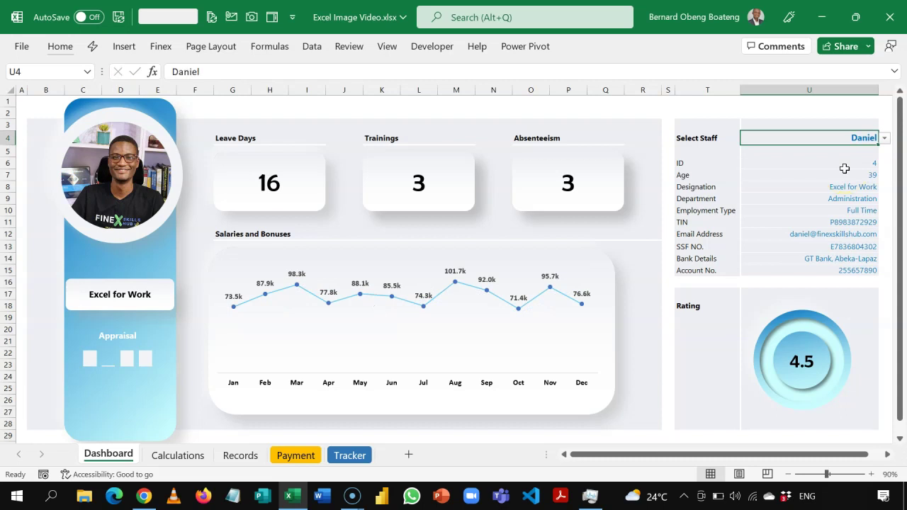
# - Cycle on through employees 'ER', 'Di' and 'BER', then restore the original 'Os' employee
pyautogui.write('ER')
pyautogui.press('Return')
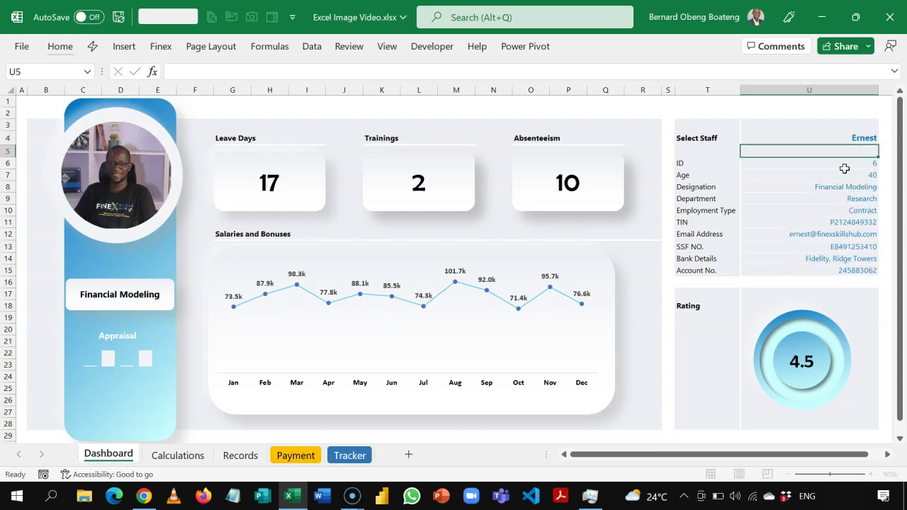
pyautogui.write('Di')
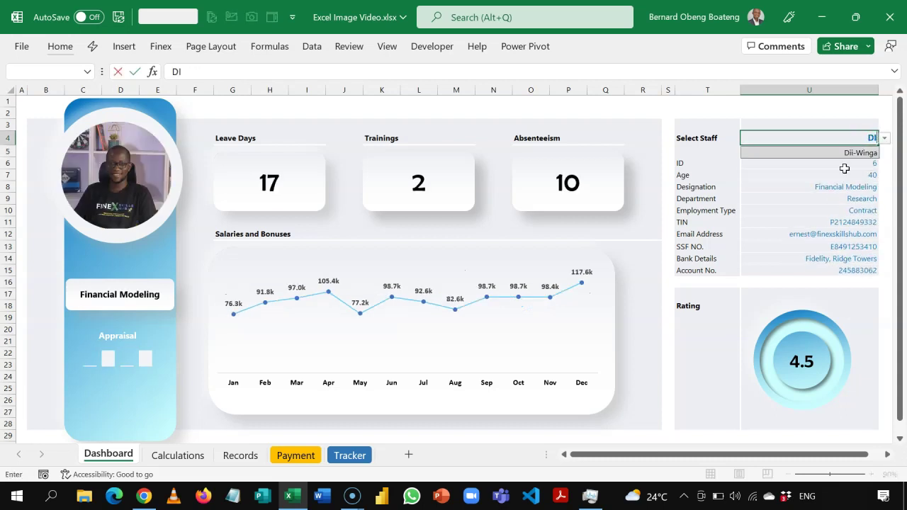
pyautogui.press('Return')
pyautogui.write('BER')
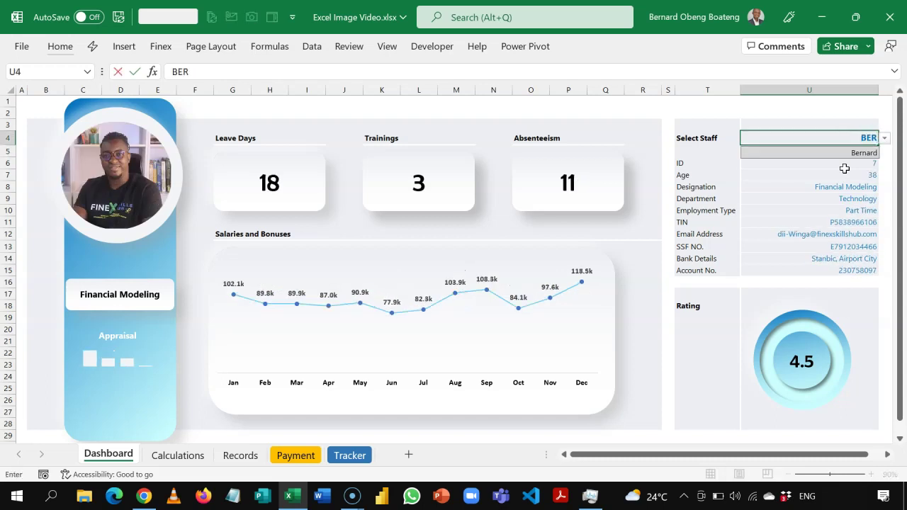
pyautogui.press('Return')
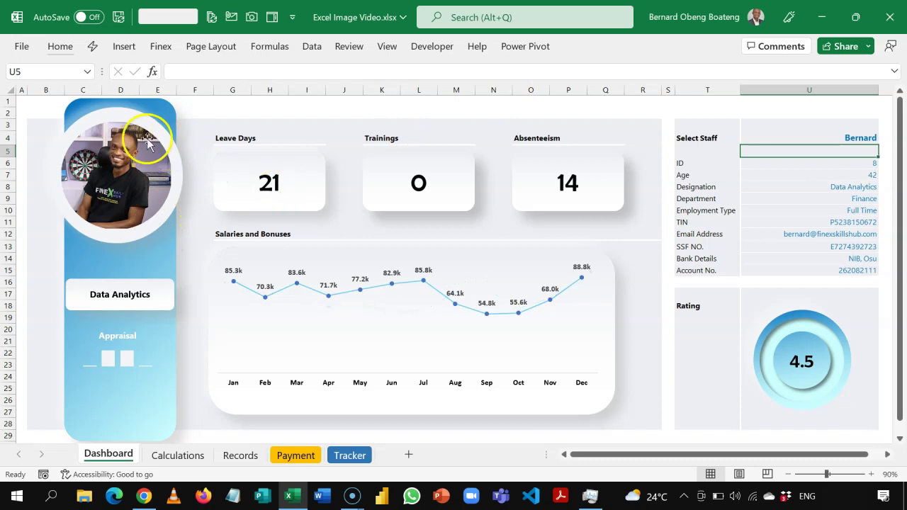
pyautogui.click(808, 136)
pyautogui.write('Os')
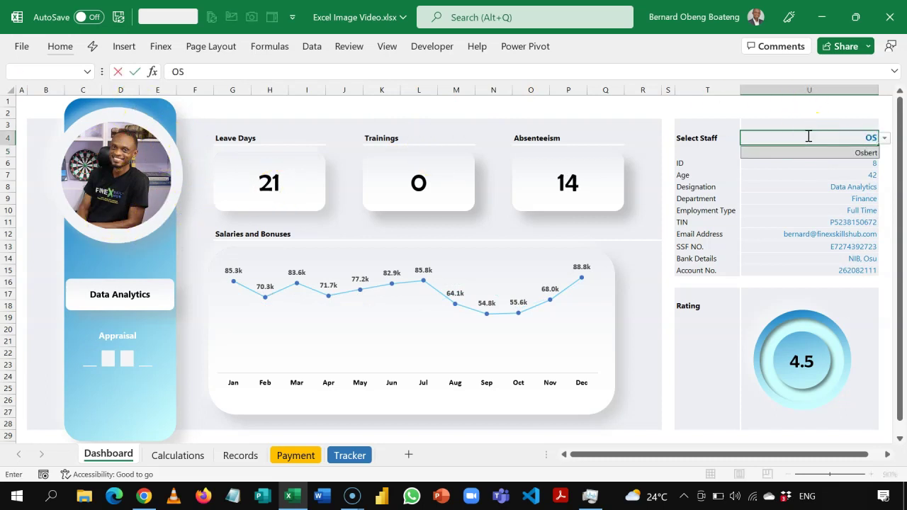
pyautogui.press('Return')
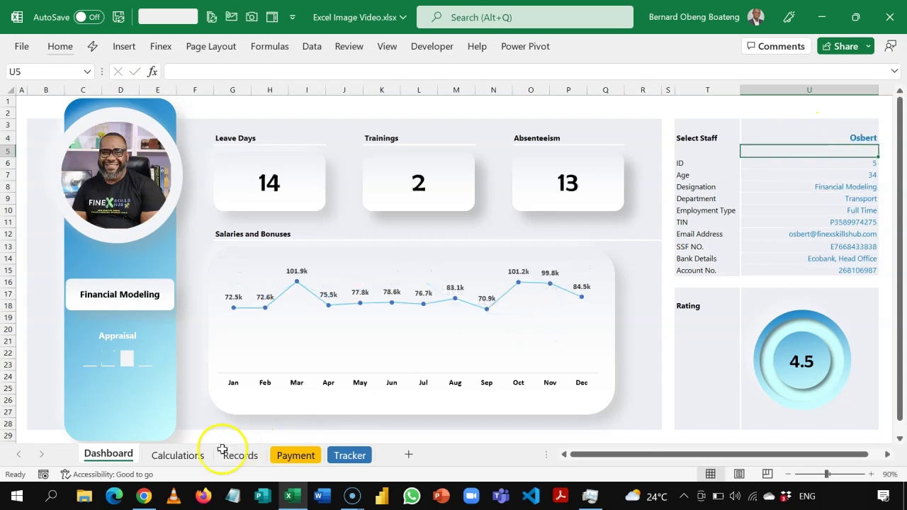
# - Go to the Calculations sheet and select cell D4 under the Google Drive heading
pyautogui.click(187, 459)
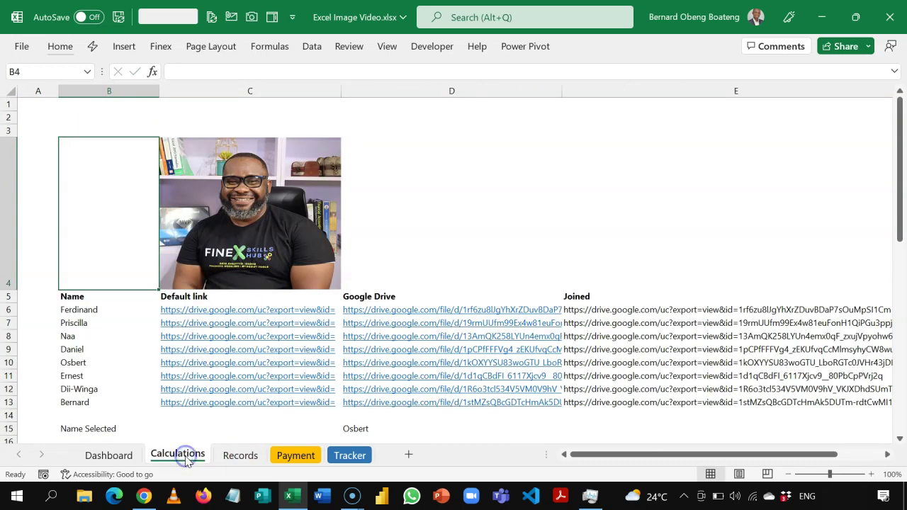
pyautogui.click(516, 183)
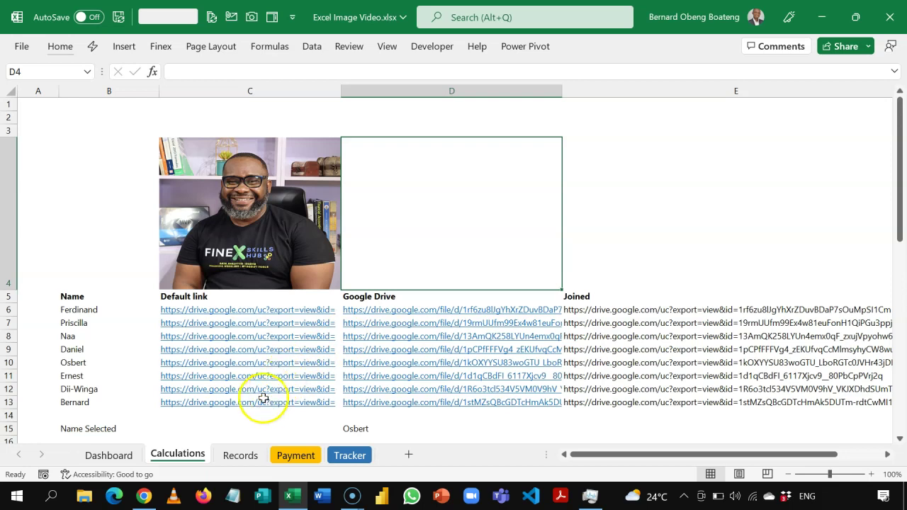
# - Copy the image address of a Finex Skills Hub testimonial photo, then return to Excel
pyautogui.click(144, 496)
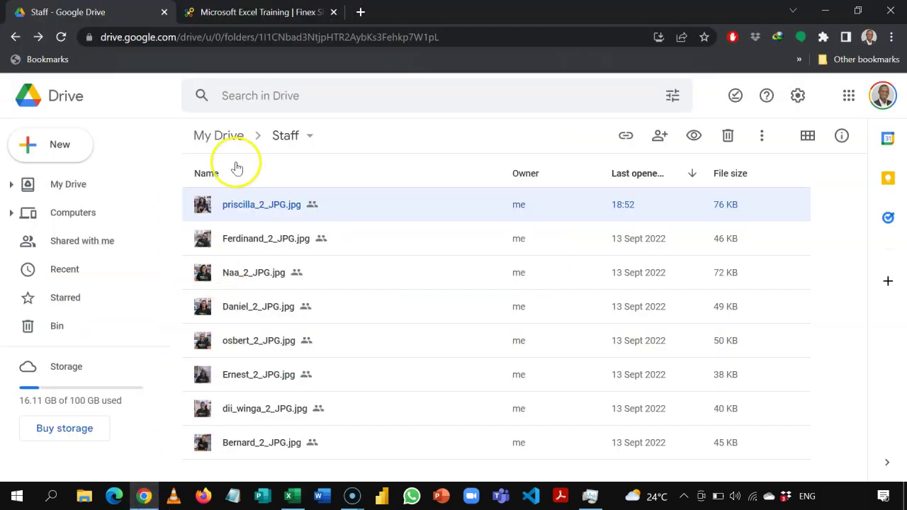
pyautogui.click(259, 10)
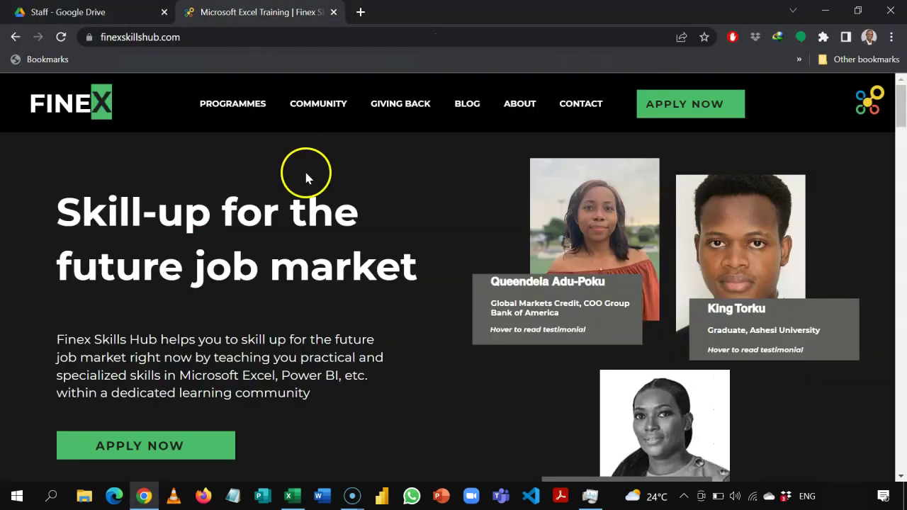
pyautogui.moveTo(546, 198)
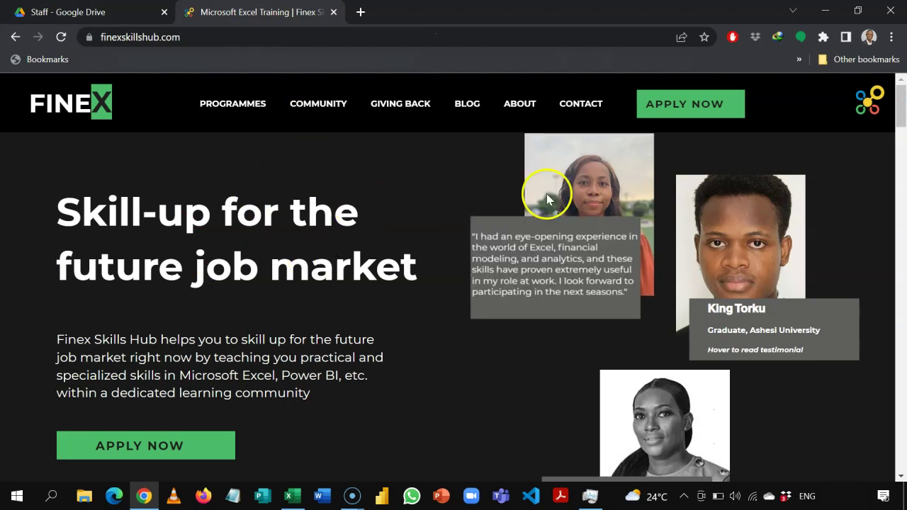
pyautogui.rightClick(579, 159)
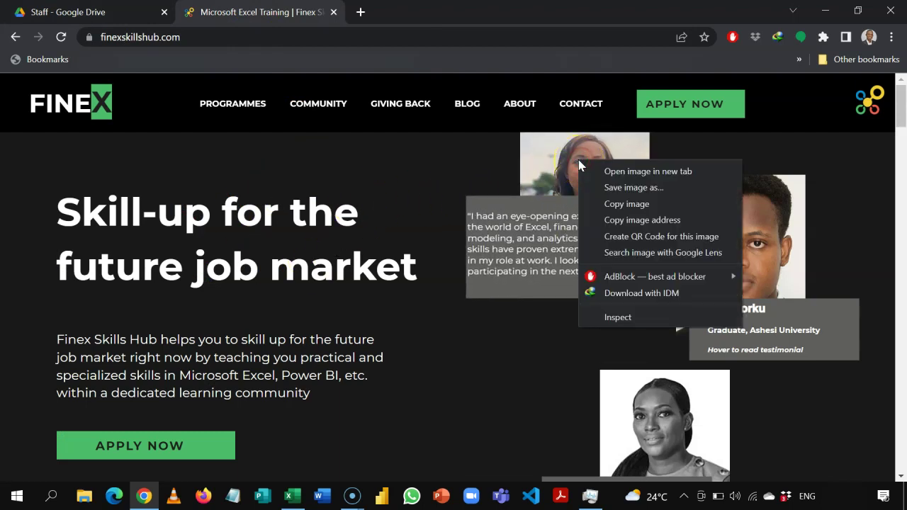
pyautogui.click(613, 220)
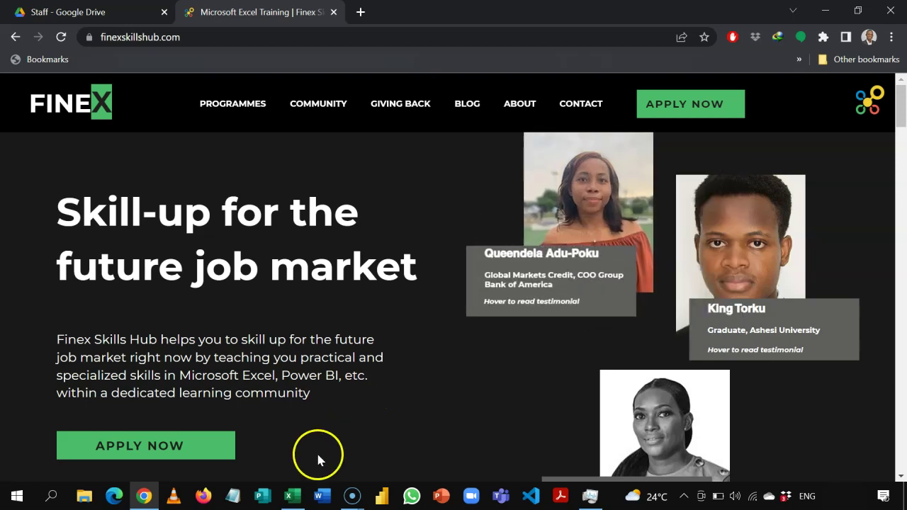
pyautogui.click(288, 496)
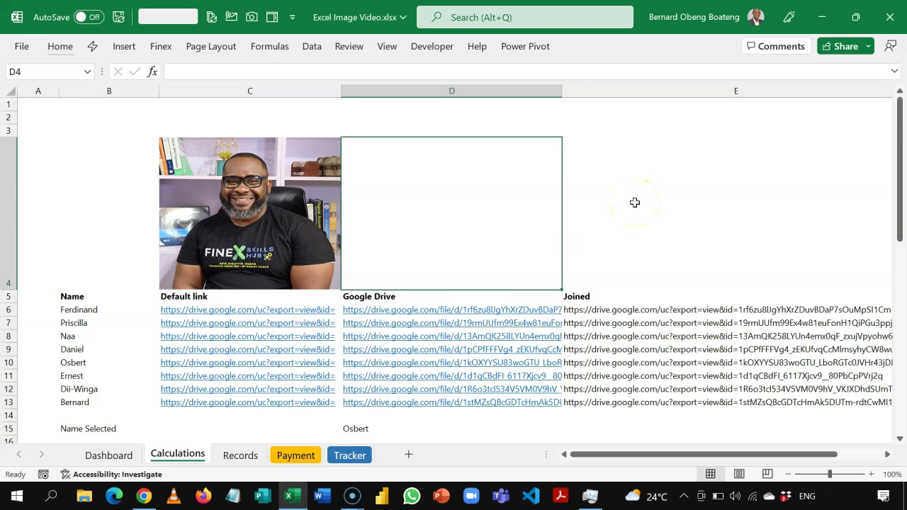
# - Paste the photo address into D2 and display it in D4 with =IMAGE(D2)
pyautogui.click(476, 116)
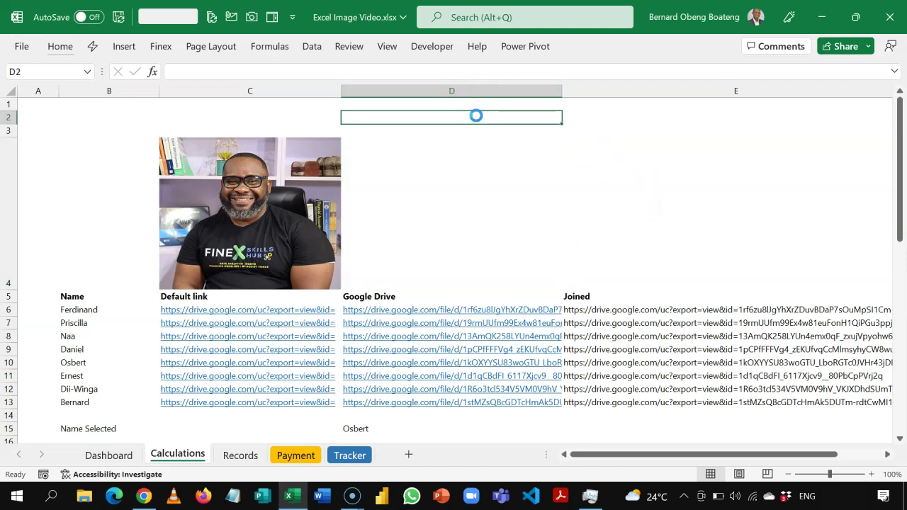
pyautogui.hotkey('ctrl', 'v')
pyautogui.click(454, 175)
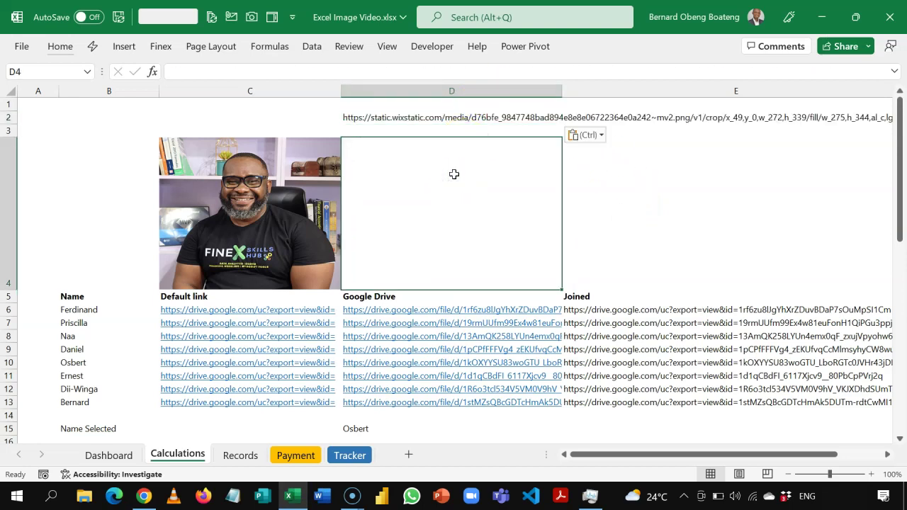
pyautogui.write('=ima')
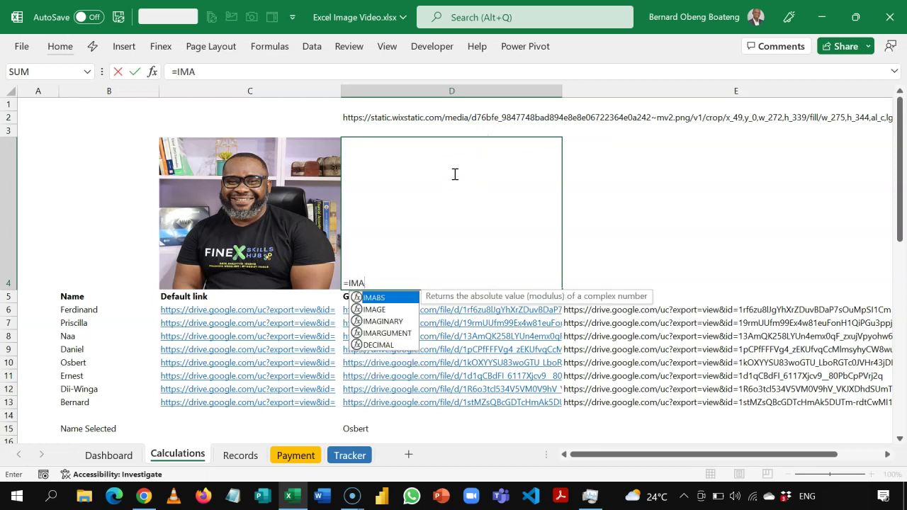
pyautogui.press('Down')
pyautogui.press('Tab')
pyautogui.click(388, 116)
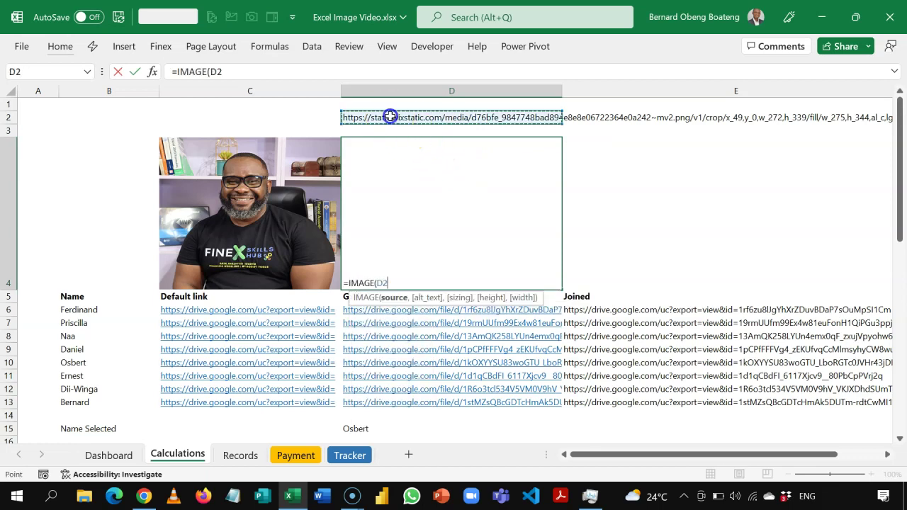
pyautogui.write(')')
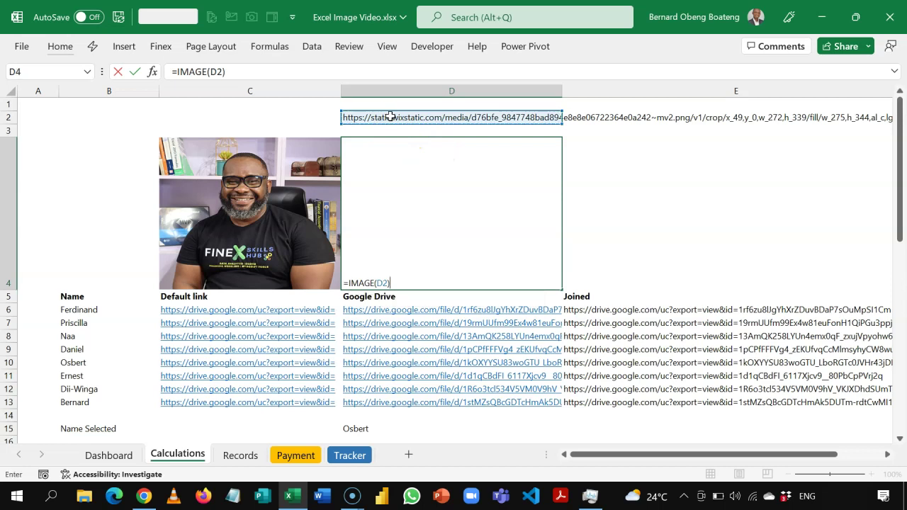
pyautogui.press('Return')
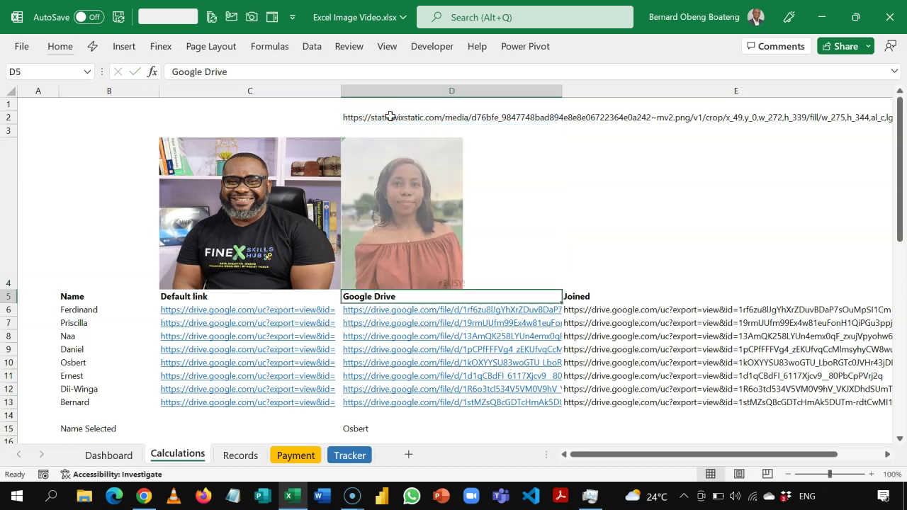
pyautogui.moveTo(441, 180)
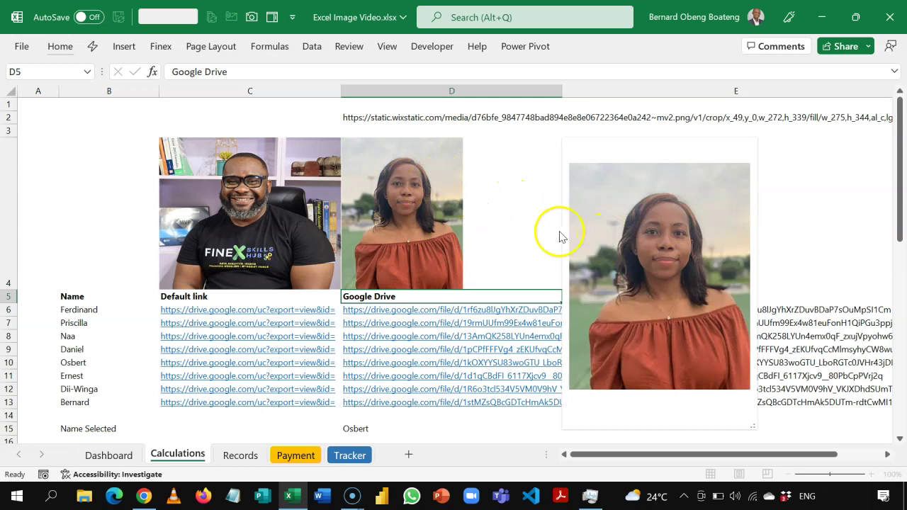
pyautogui.click(791, 153)
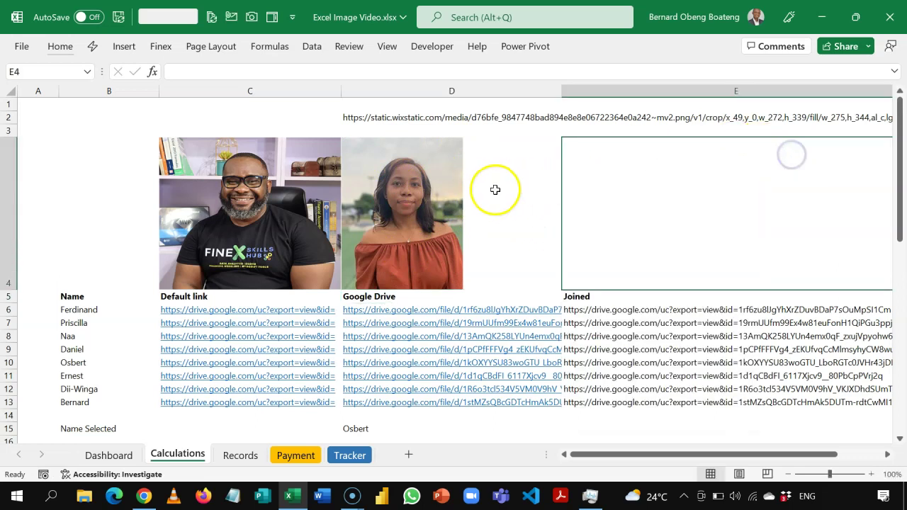
# - Change D4's formula to =IMAGE(D2,,1) so the photo fills the cell
pyautogui.click(472, 189)
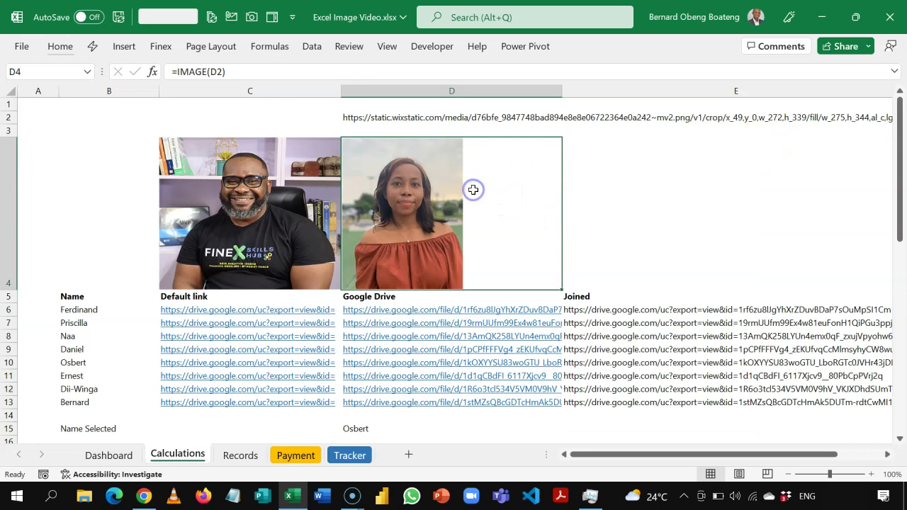
pyautogui.doubleClick(472, 189)
pyautogui.press('BackSpace')
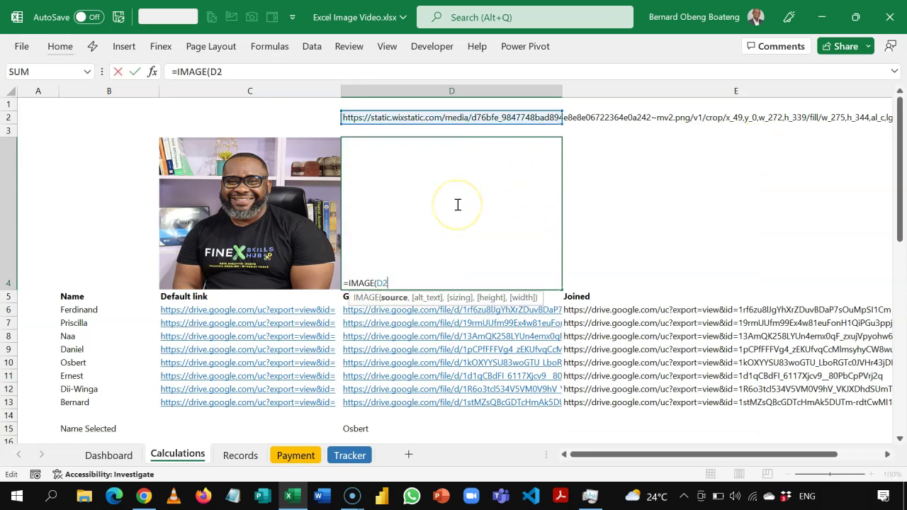
pyautogui.write(',')
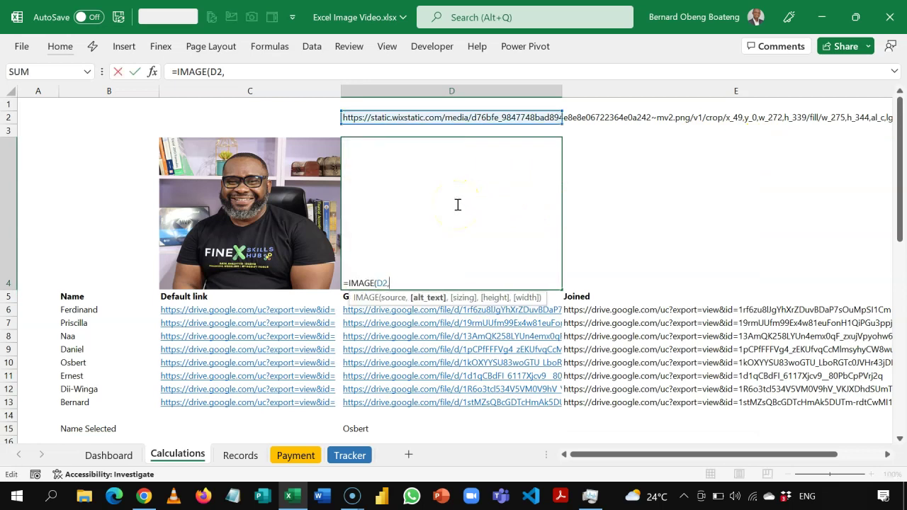
pyautogui.write(',')
pyautogui.press('Down')
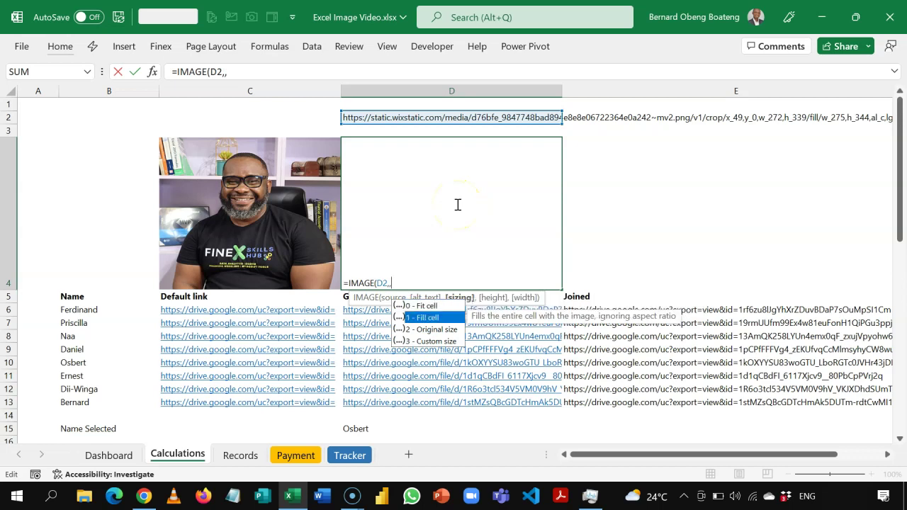
pyautogui.press('Tab')
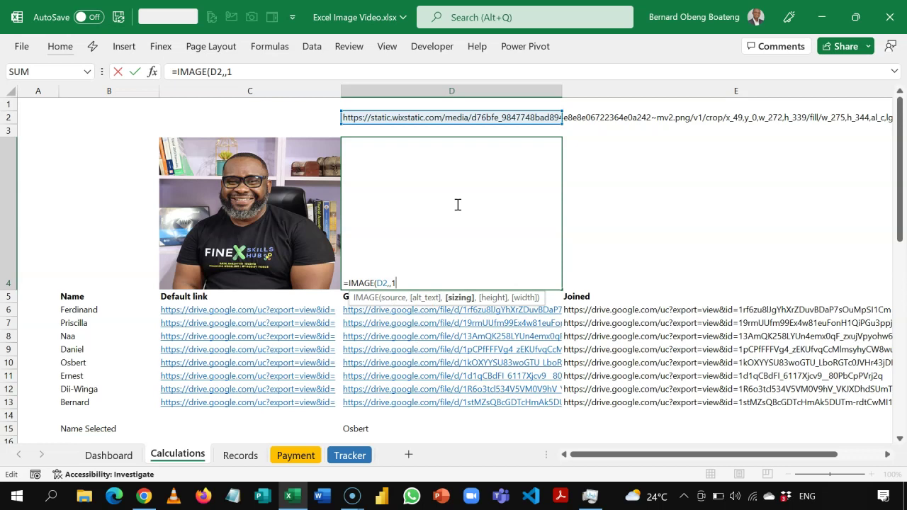
pyautogui.write(',,')
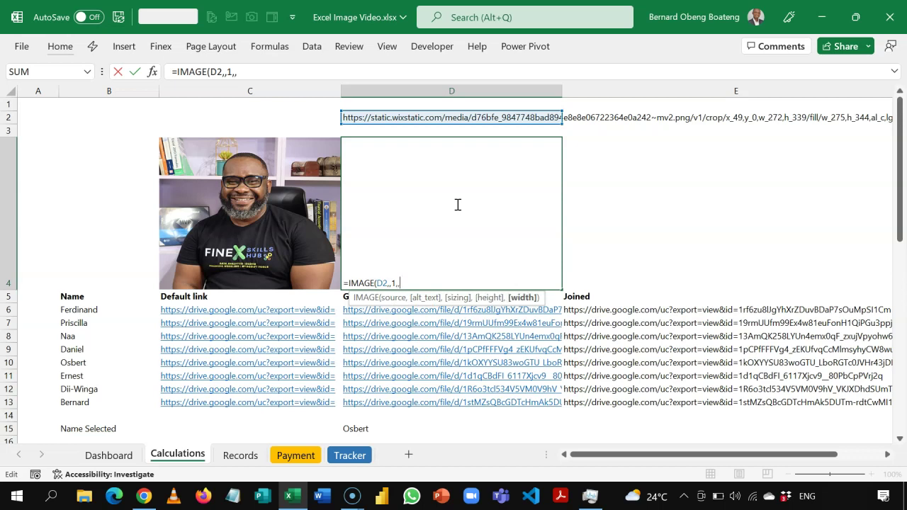
pyautogui.press('BackSpace')
pyautogui.press('BackSpace')
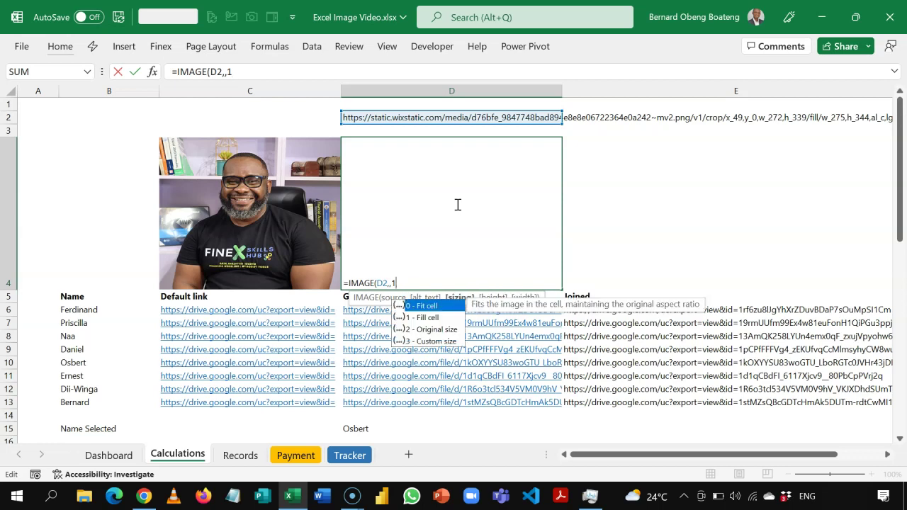
pyautogui.write(')')
pyautogui.press('Return')
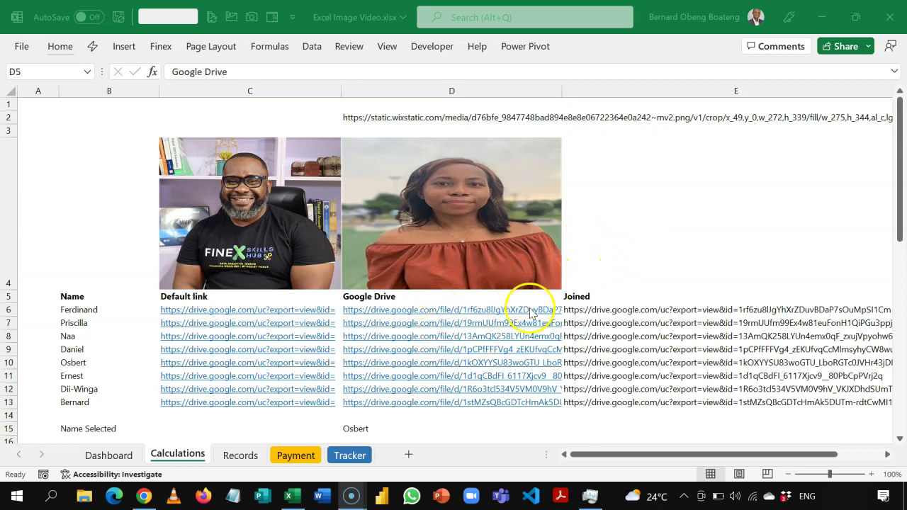
# - Clear the photo formula from D4 and switch to the browser
pyautogui.click(603, 215)
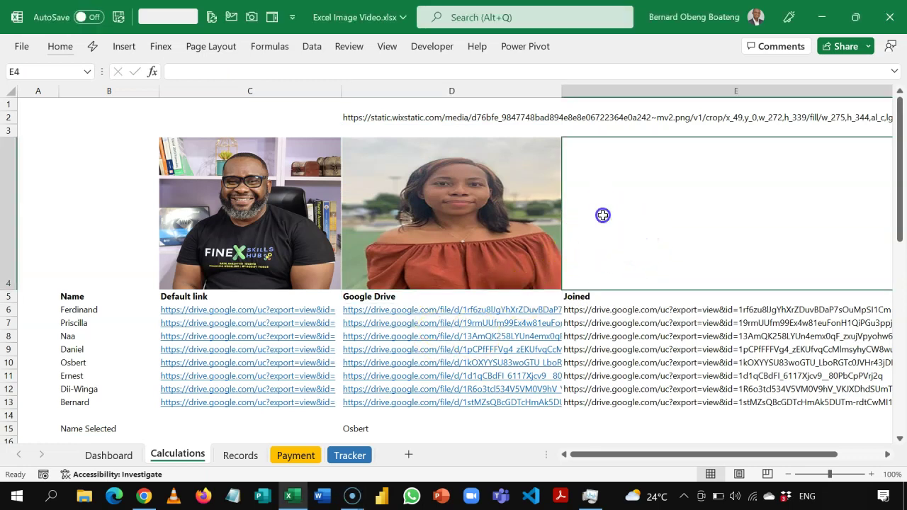
pyautogui.press('Left')
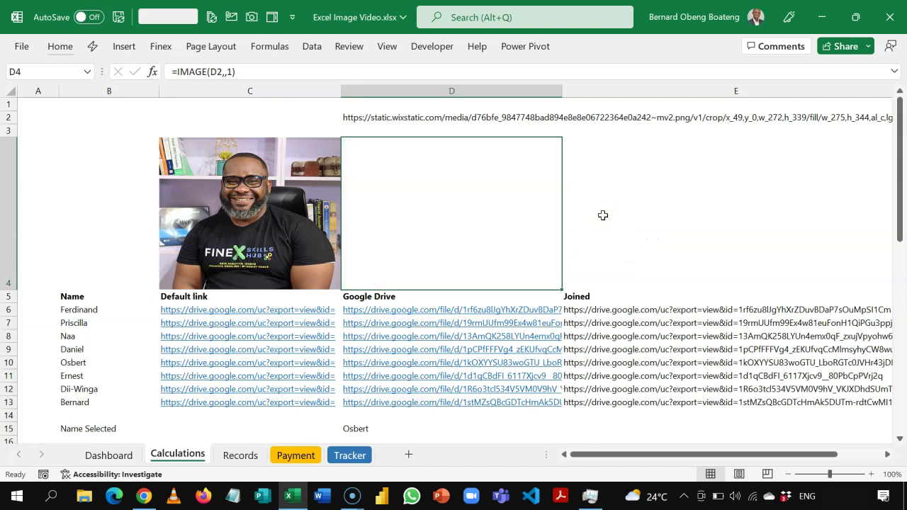
pyautogui.click(143, 495)
# - Copy the Google Drive share link for priscilla_2_JPG.jpg from the Staff folder
pyautogui.click(131, 15)
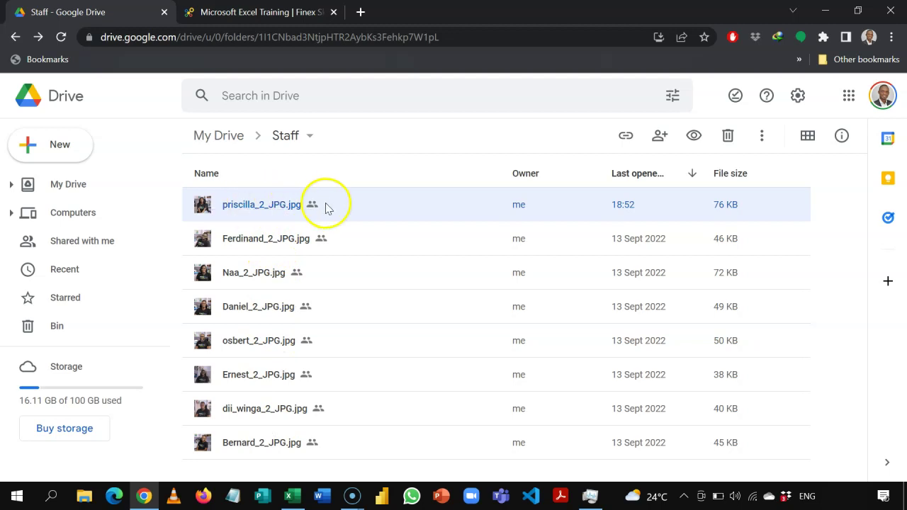
pyautogui.click(624, 138)
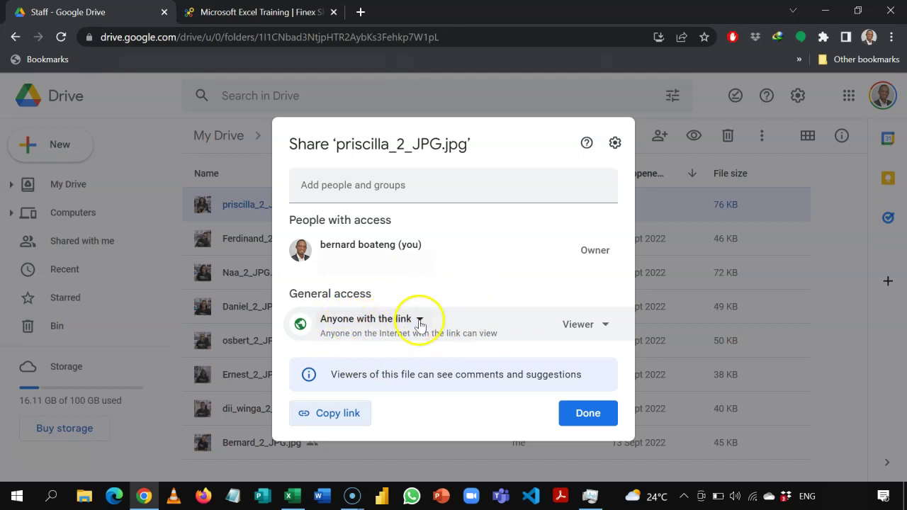
pyautogui.click(347, 418)
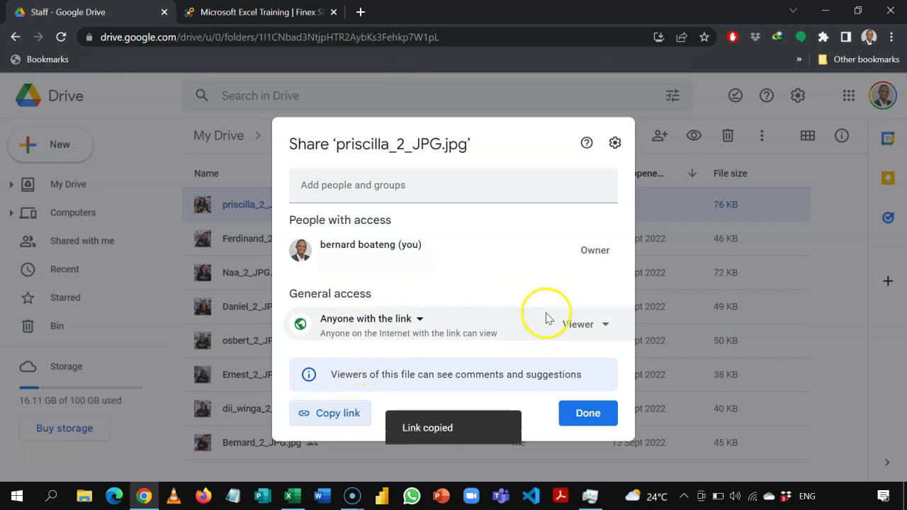
pyautogui.click(582, 414)
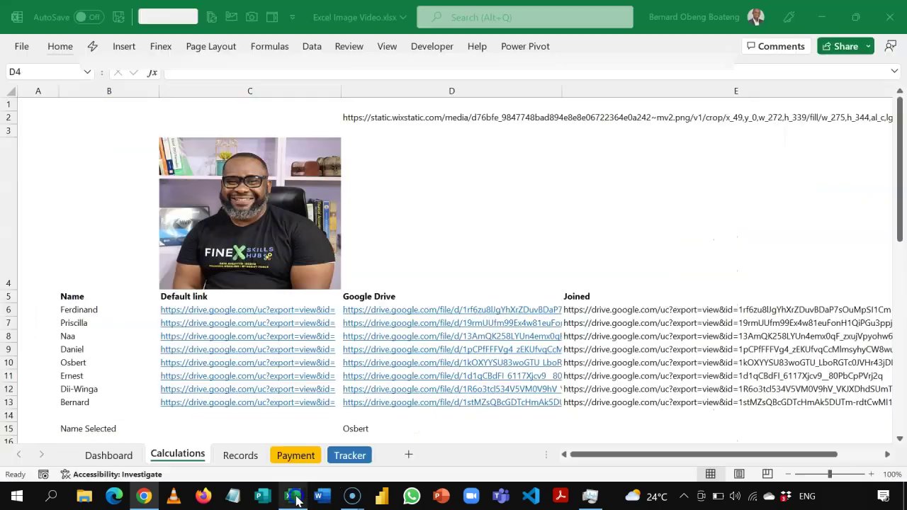
pyautogui.click(291, 496)
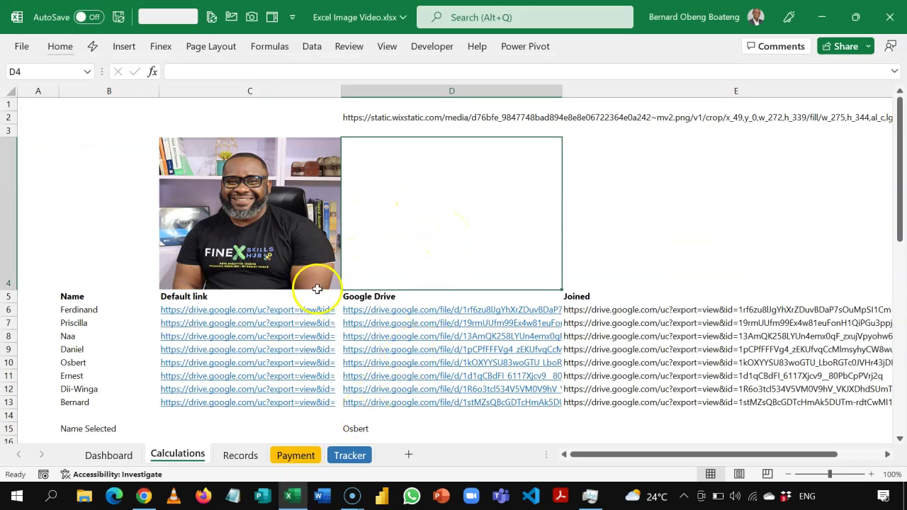
# - Clear Ferdinand's old Drive link and Joined value in D6:E6
pyautogui.click(139, 309)
pyautogui.press('Right')
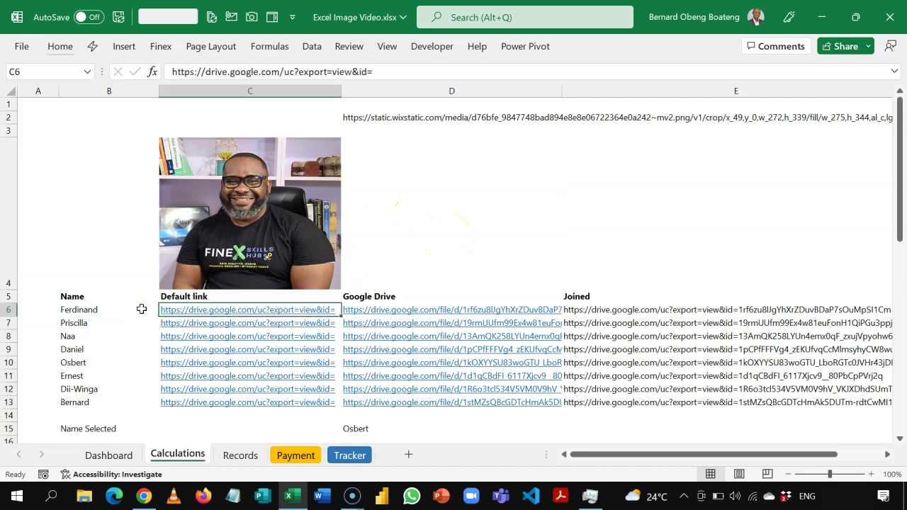
pyautogui.click(308, 146)
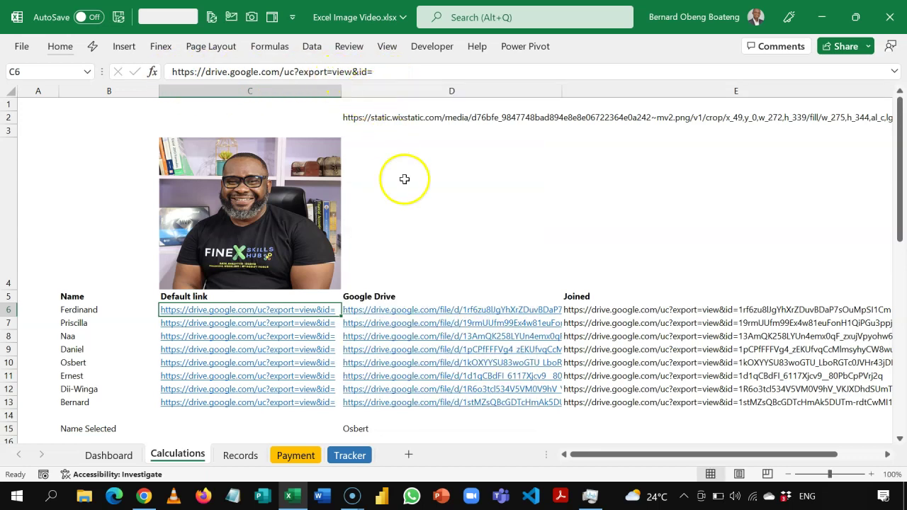
pyautogui.click(469, 274)
pyautogui.press('Down')
pyautogui.press('Down')
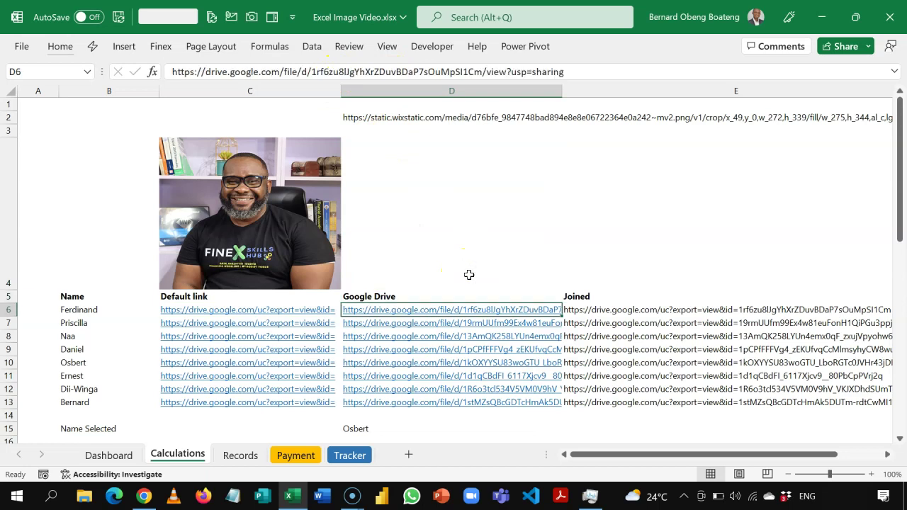
pyautogui.hotkey('shift', 'Right')
pyautogui.press('Delete')
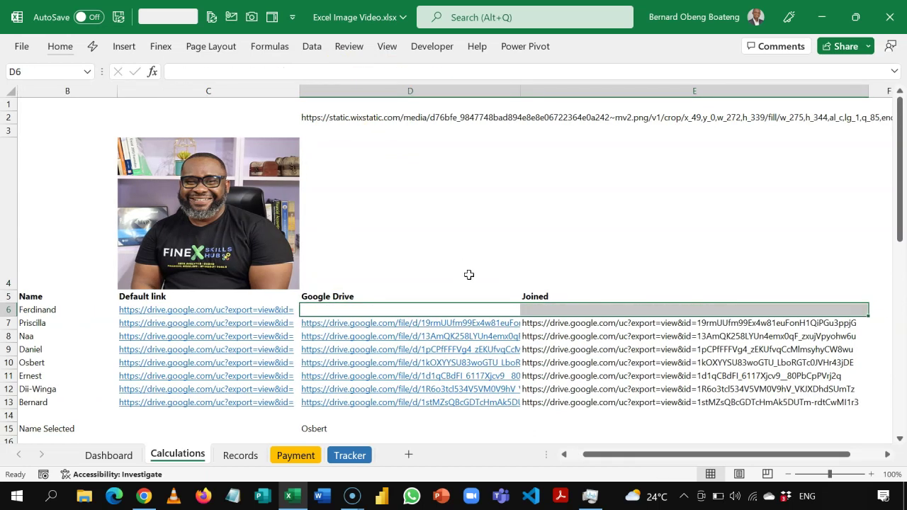
# - Paste the copied Drive sharing link into D6 and highlight its file ID
pyautogui.press('Left')
pyautogui.press('Left')
pyautogui.press('Right')
pyautogui.press('Right')
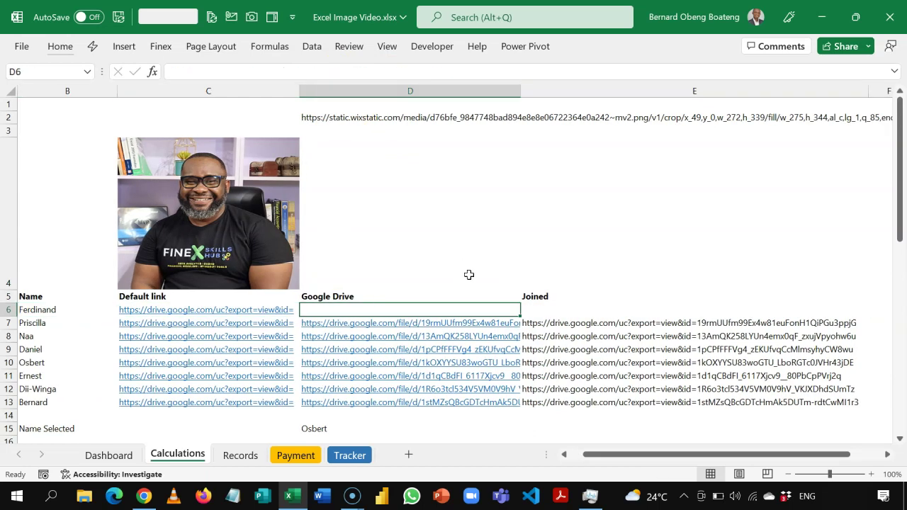
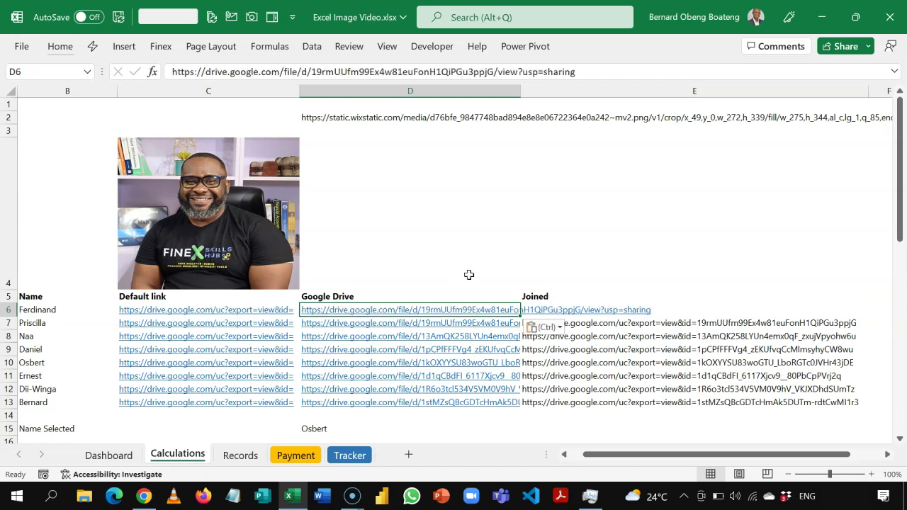
pyautogui.click(469, 274)
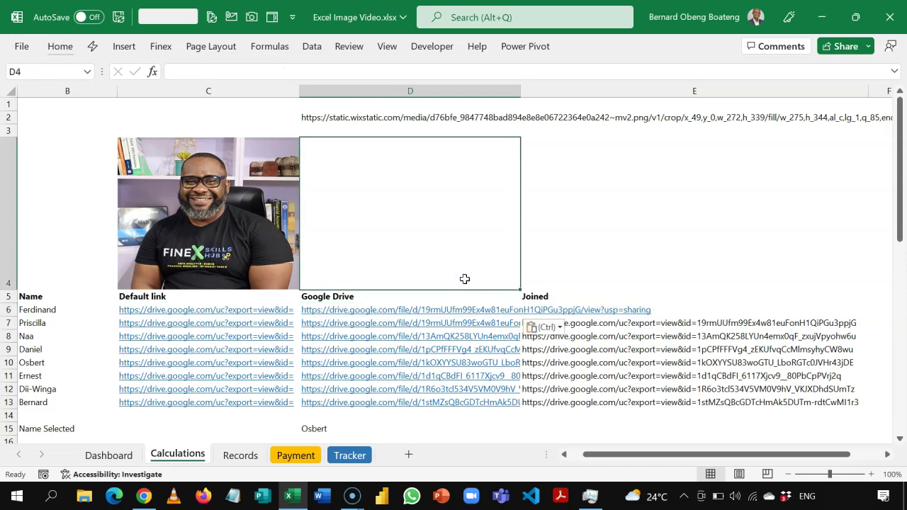
pyautogui.press('Down')
pyautogui.press('Down')
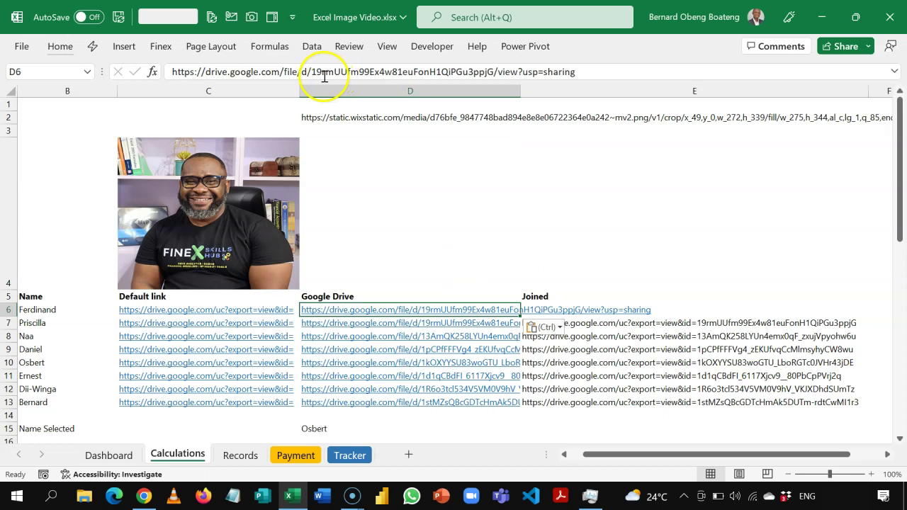
pyautogui.moveTo(312, 71); pyautogui.dragTo(497, 72)
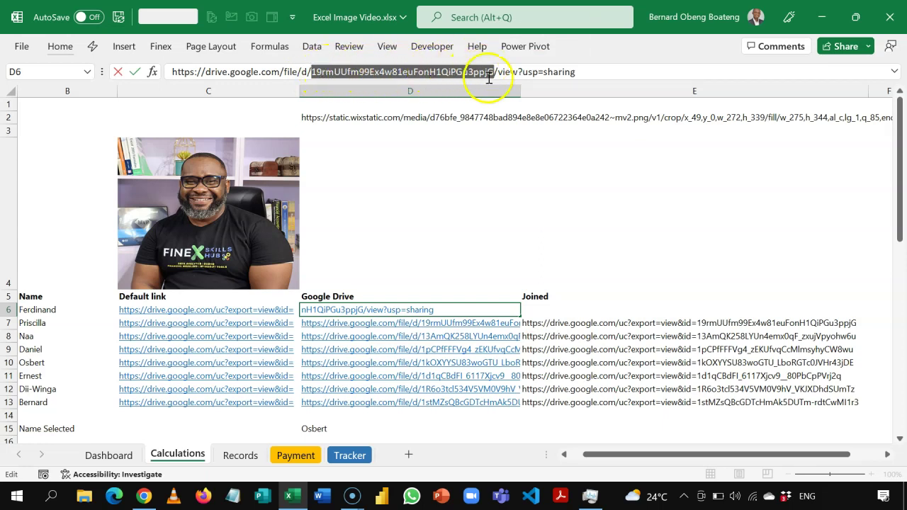
pyautogui.press('Return')
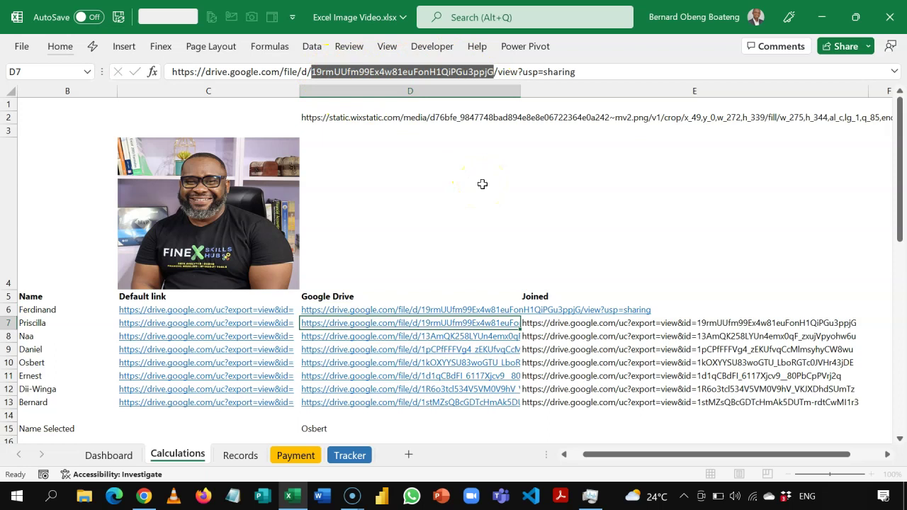
# - Enter =TEXTAFTER(D6,"d/") in E6 to take the text after the Drive path
pyautogui.press('Up')
pyautogui.press('Right')
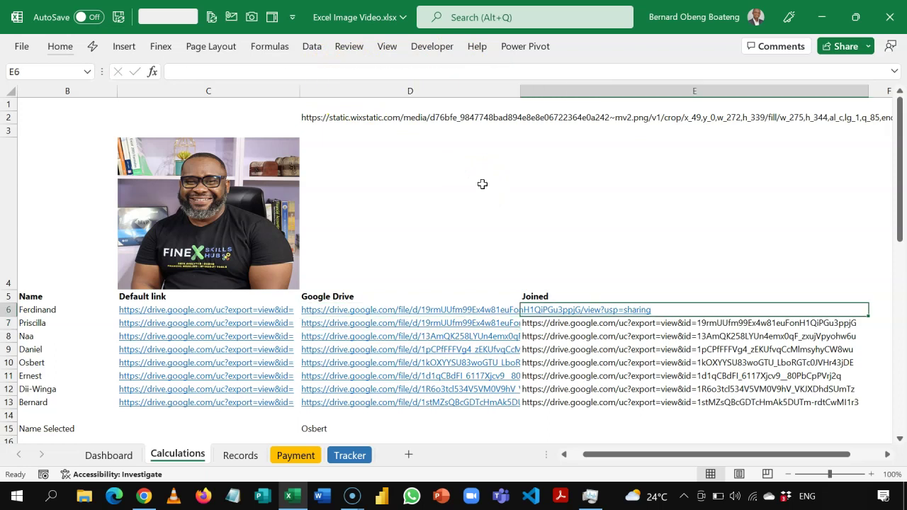
pyautogui.write('=TEX')
pyautogui.press('Down')
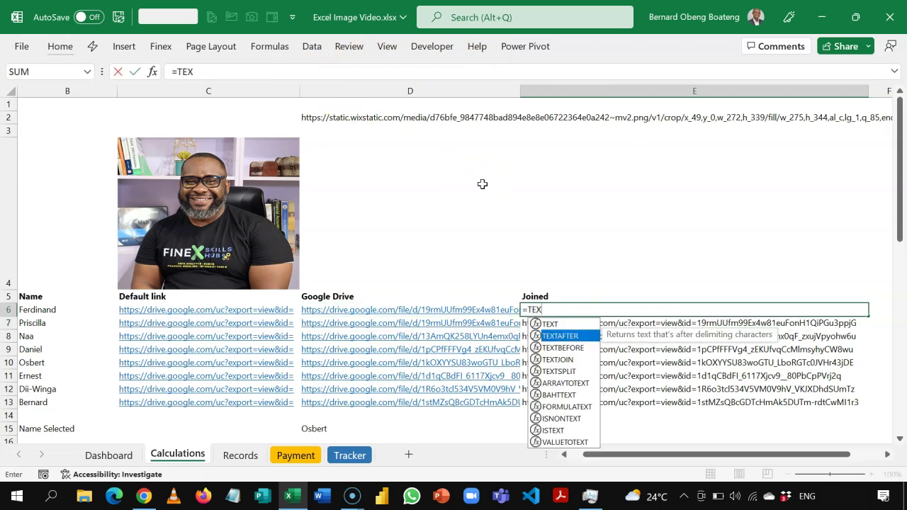
pyautogui.press('Tab')
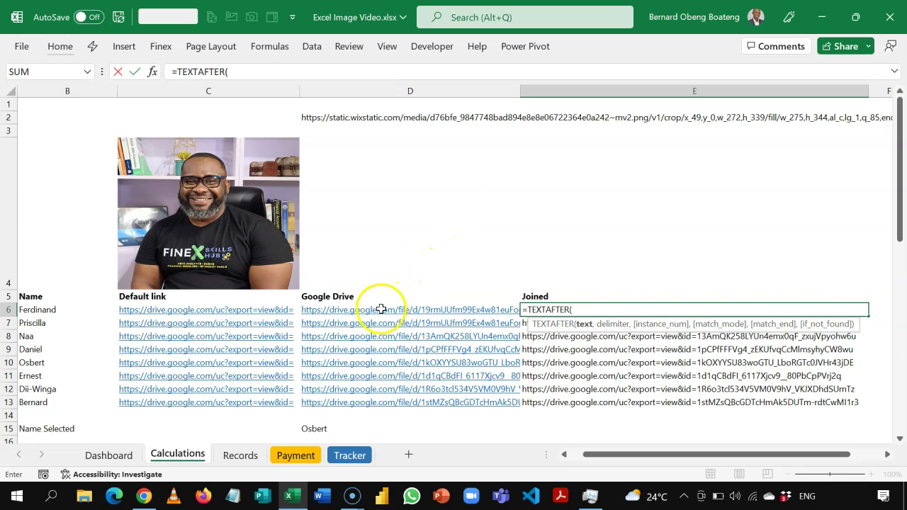
pyautogui.click(381, 310)
pyautogui.write(',')
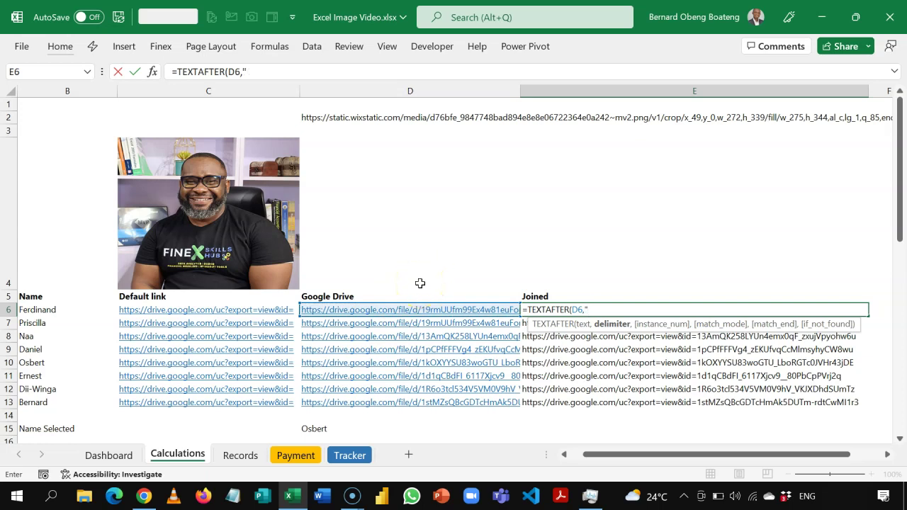
pyautogui.write('"d/"')
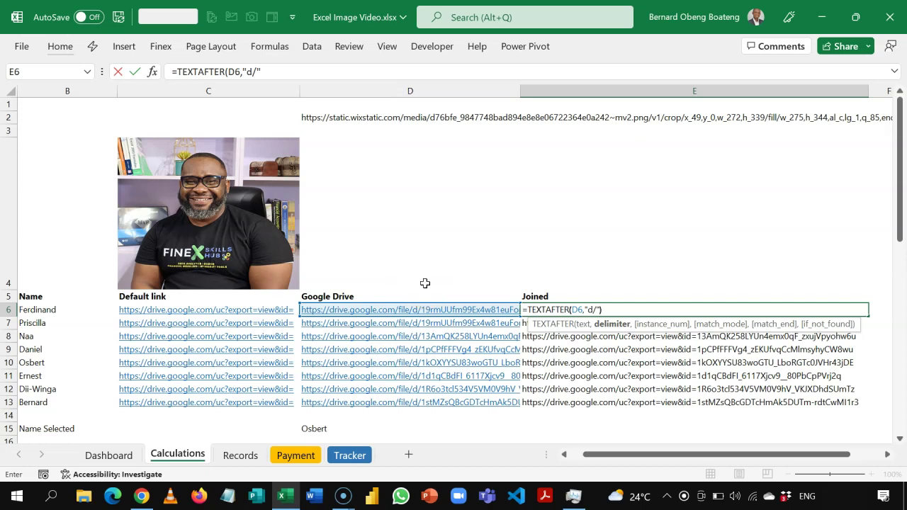
pyautogui.write(')')
pyautogui.press('Return')
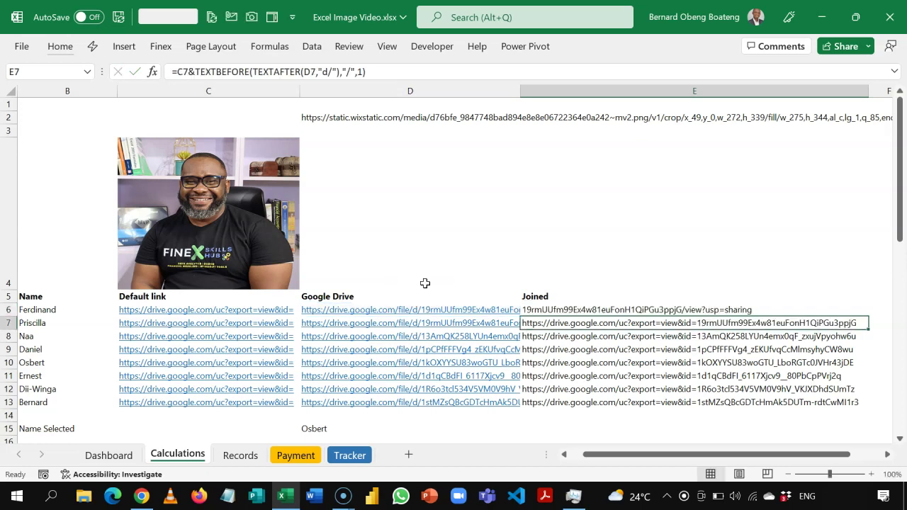
pyautogui.press('Up')
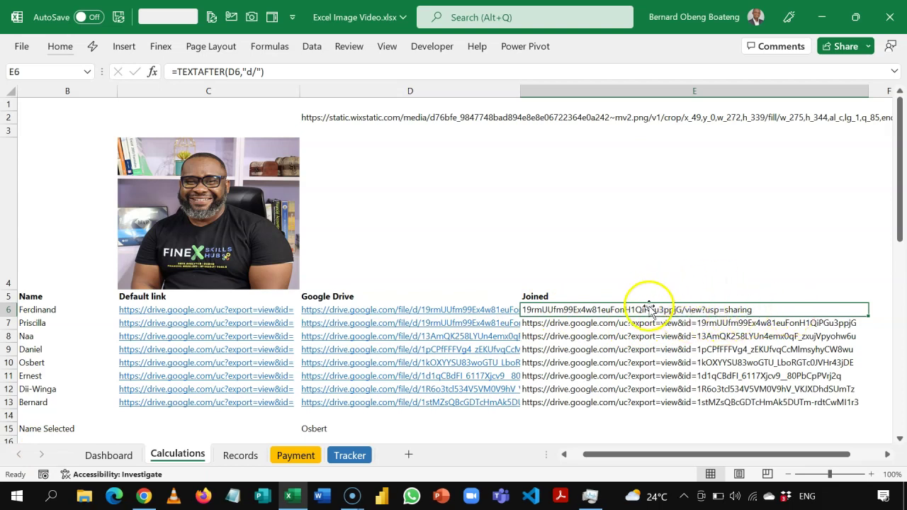
# - Wrap it as =TEXTBEFORE(TEXTAFTER(D6,"d/"),"/",1) to isolate the file ID
pyautogui.doubleClick(552, 306)
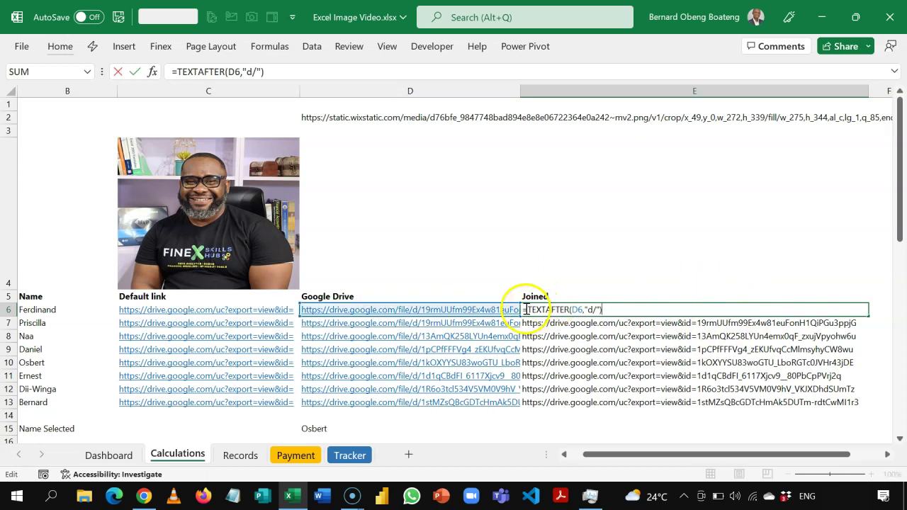
pyautogui.write('te')
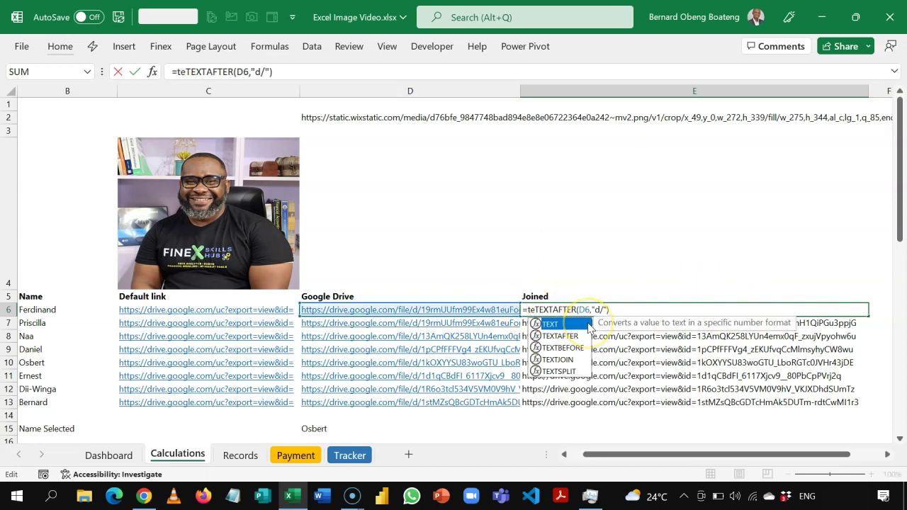
pyautogui.press('Down')
pyautogui.press('Down')
pyautogui.press('Tab')
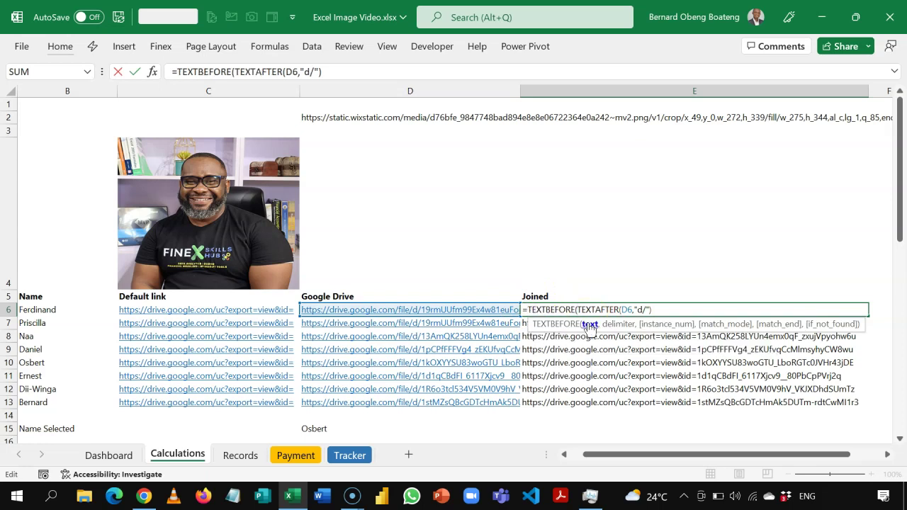
pyautogui.click(590, 325)
pyautogui.click(674, 307)
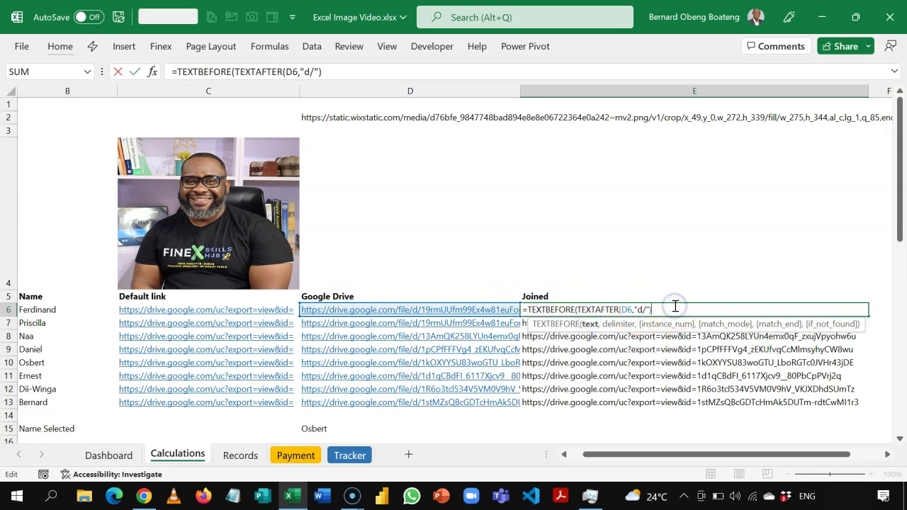
pyautogui.write(',"/')
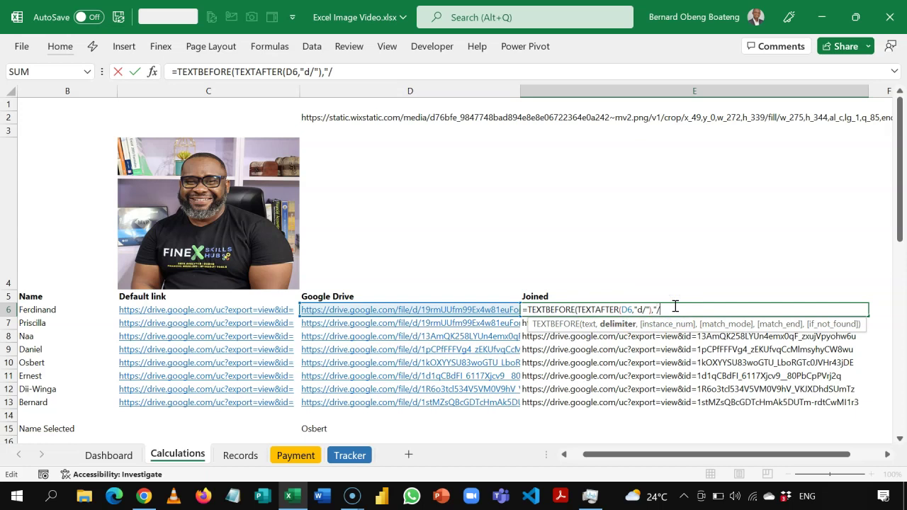
pyautogui.write('",')
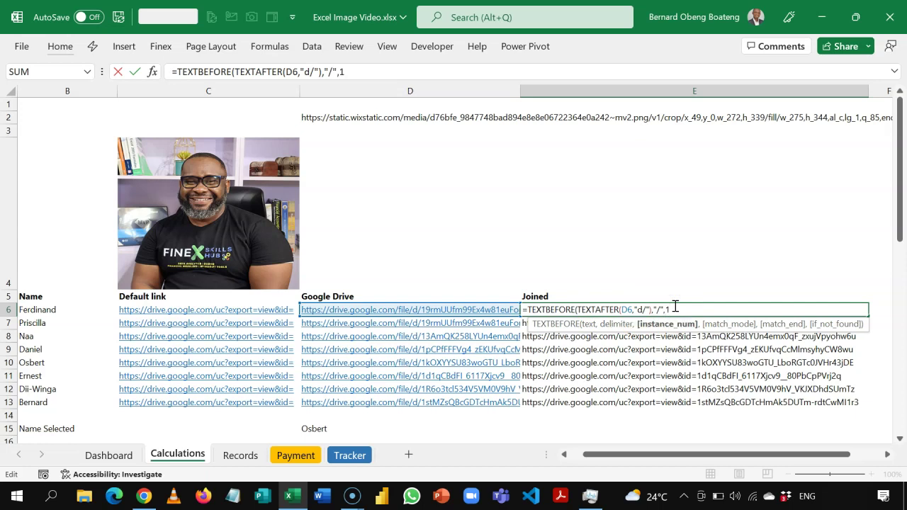
pyautogui.write('1)')
pyautogui.press('Return')
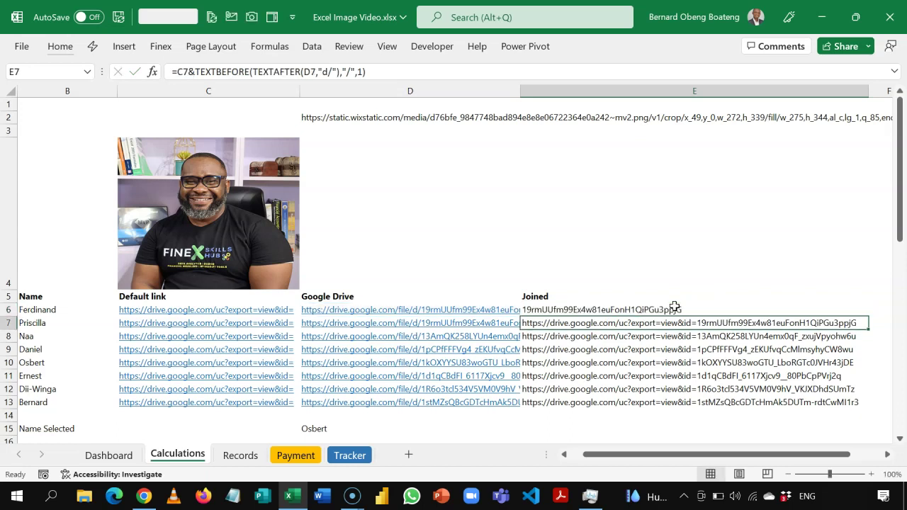
pyautogui.click(652, 306)
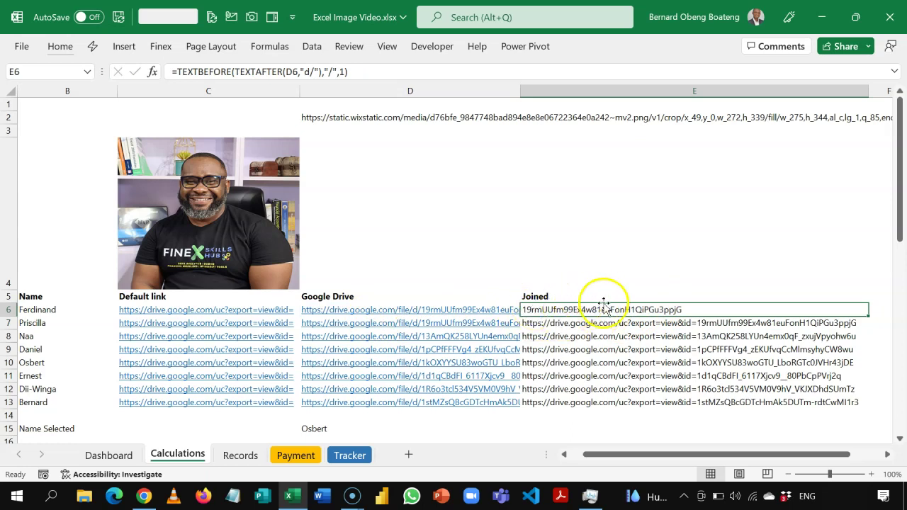
pyautogui.doubleClick(551, 310)
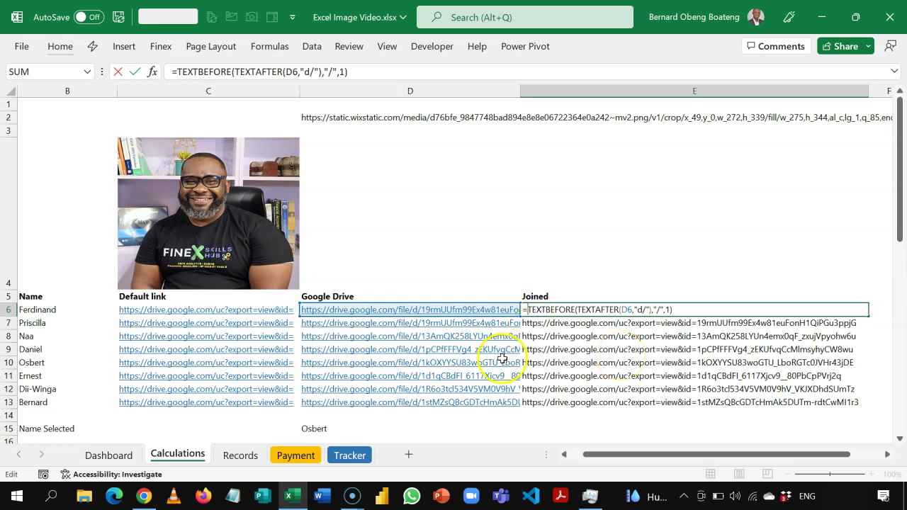
# - Prefix E6's formula with C6& to build Ferdinand's full uc?export=view&id= image link
pyautogui.click(231, 312)
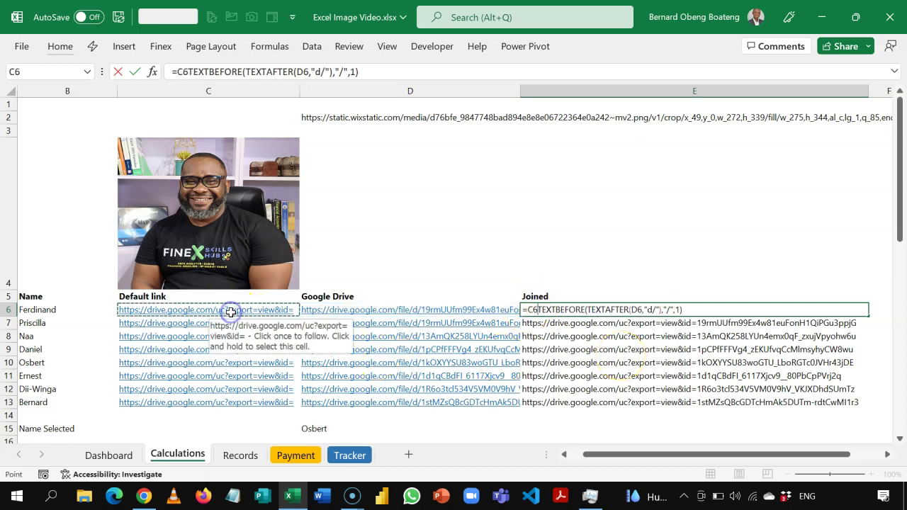
pyautogui.write('&')
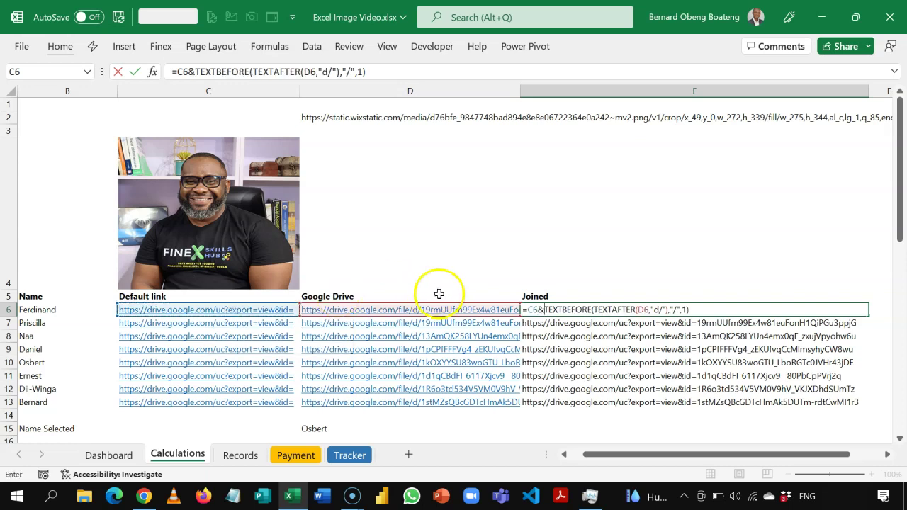
pyautogui.press('Return')
pyautogui.press('Up')
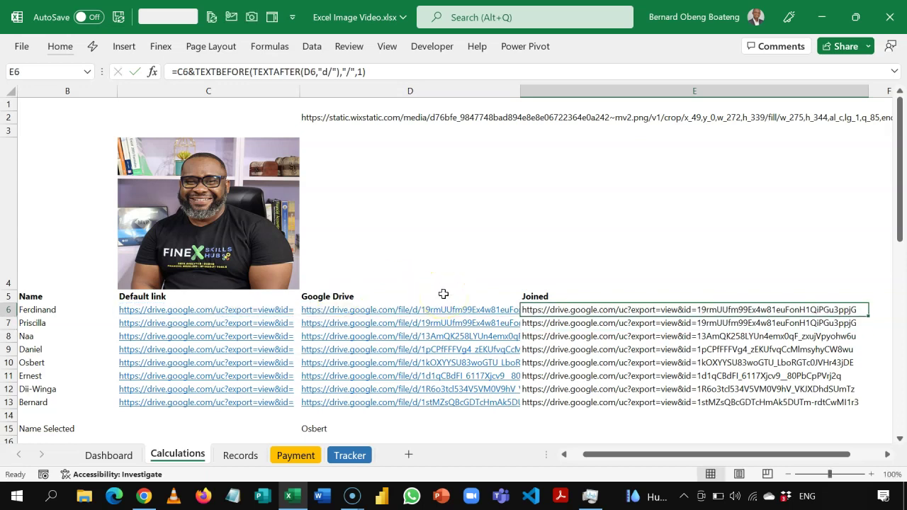
pyautogui.press('Left')
pyautogui.press('Right')
pyautogui.press('Right')
pyautogui.press('Left')
pyautogui.press('Left')
pyautogui.press('Left')
pyautogui.press('Left')
pyautogui.press('Left')
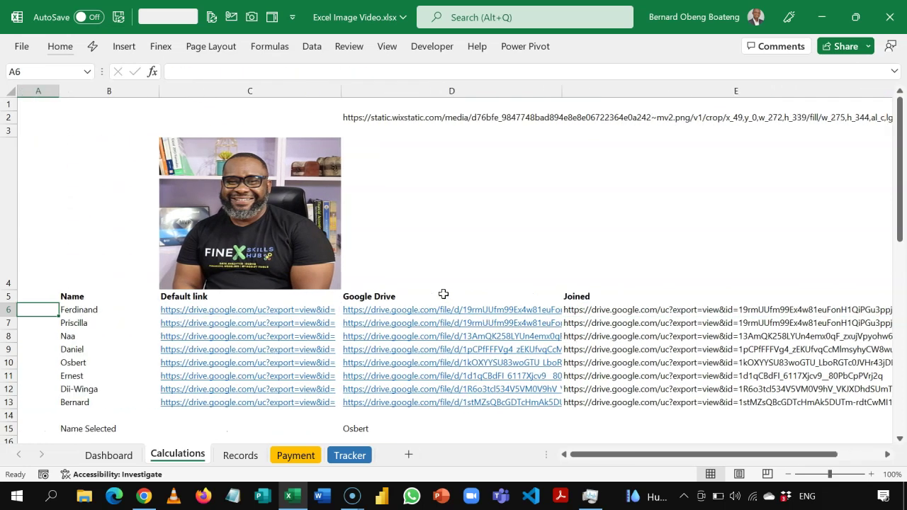
pyautogui.press('Right')
pyautogui.press('Right')
pyautogui.press('Right')
pyautogui.press('Right')
pyautogui.click(423, 225)
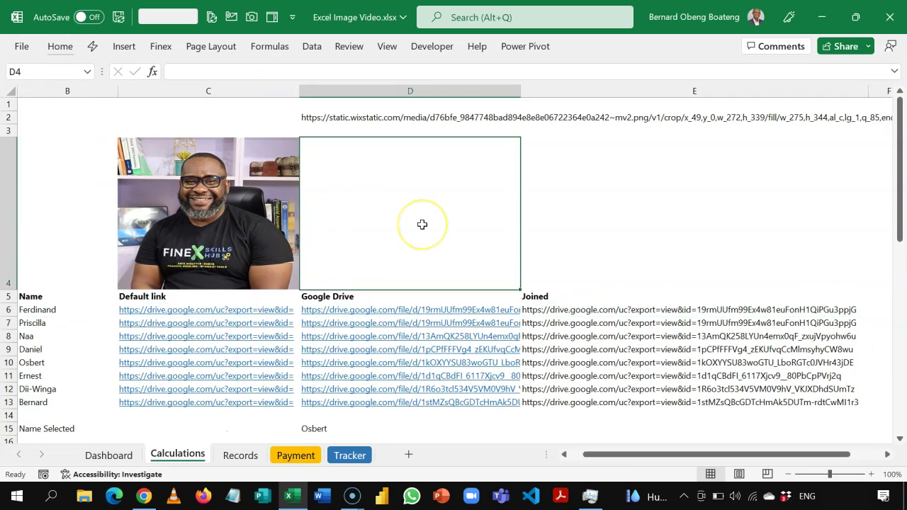
pyautogui.write('=ima')
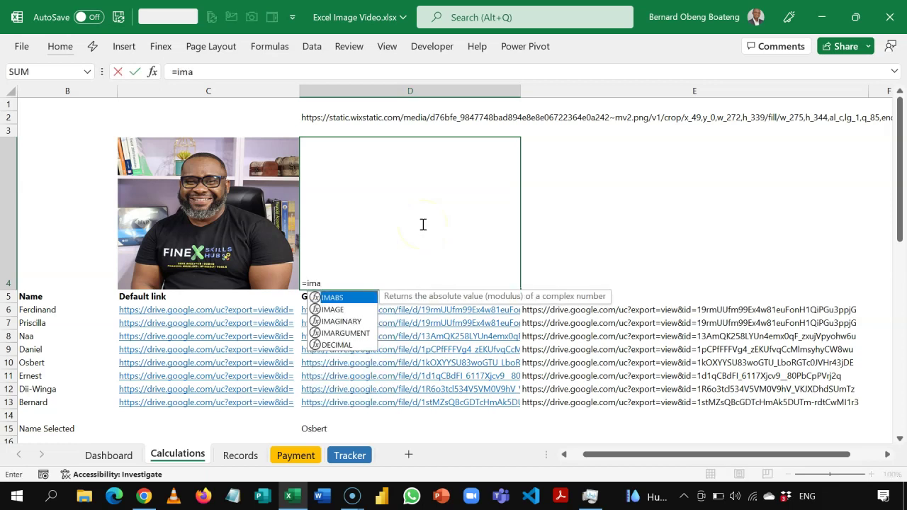
pyautogui.press('Down')
pyautogui.press('Tab')
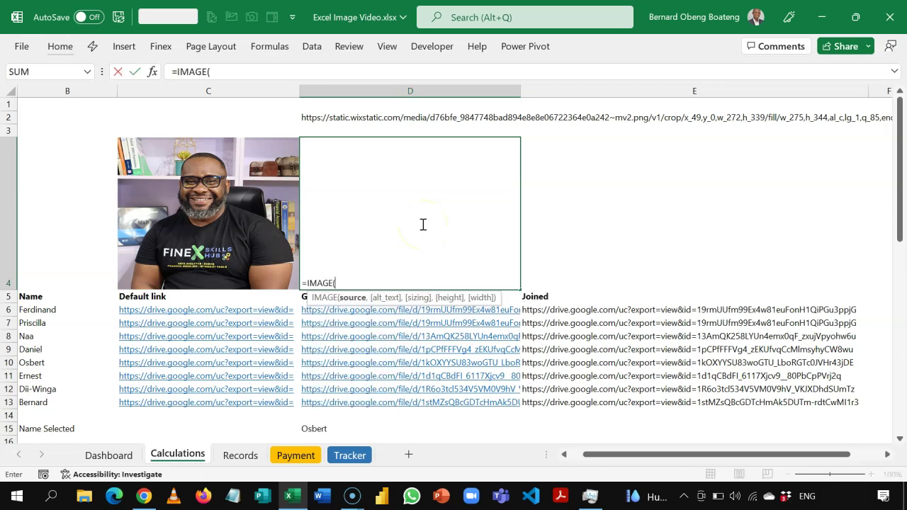
pyautogui.click(544, 311)
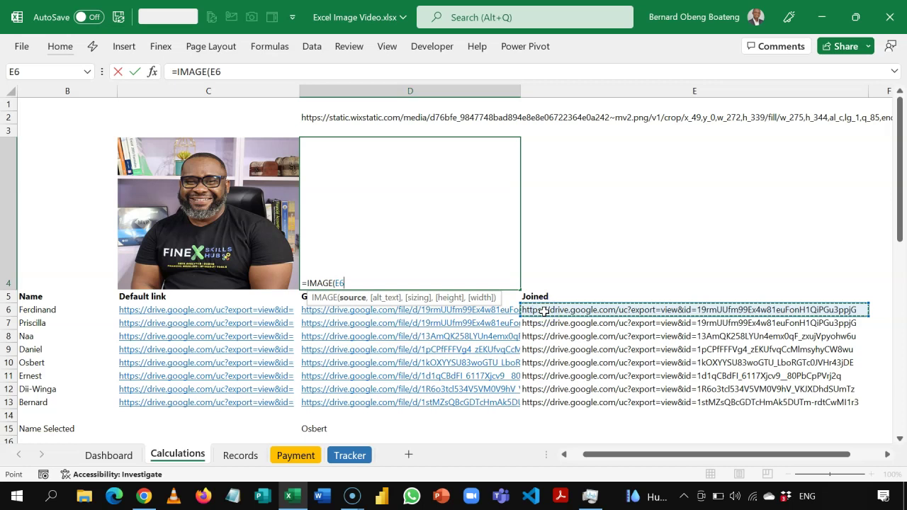
pyautogui.write(')')
pyautogui.press('Return')
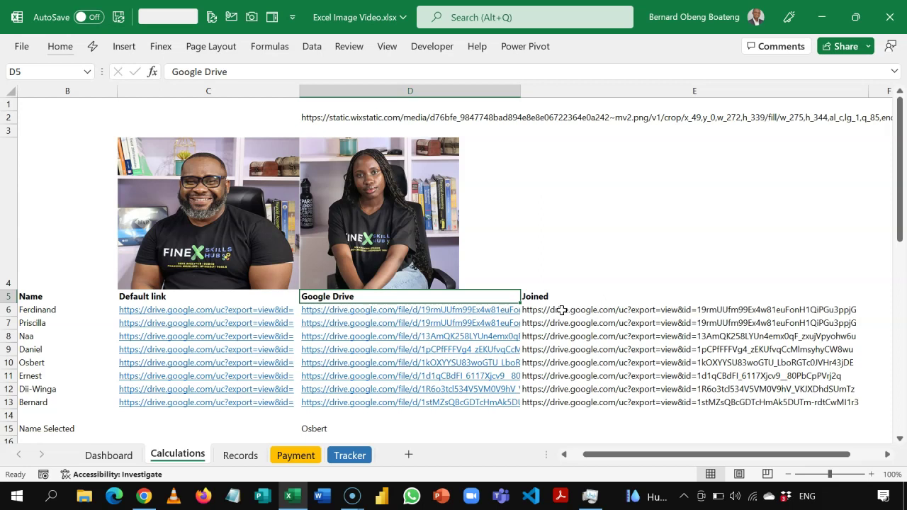
pyautogui.doubleClick(561, 309)
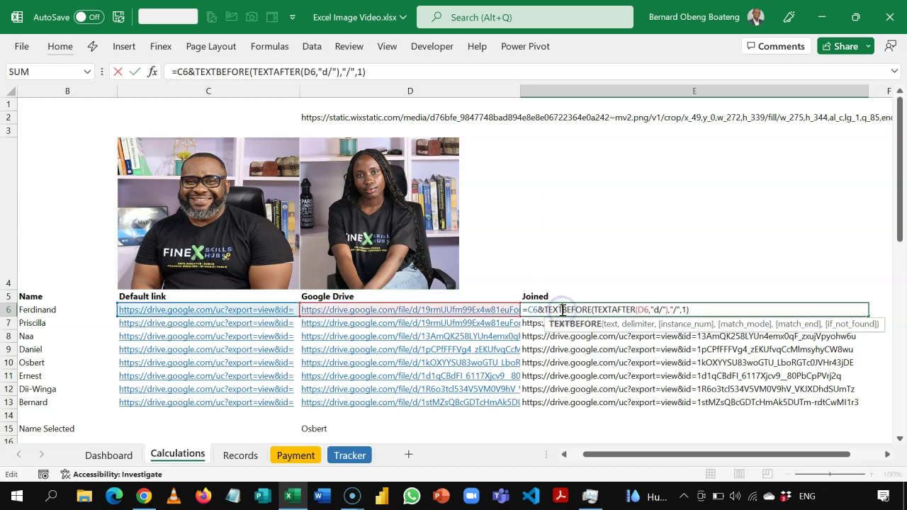
pyautogui.press('Escape')
pyautogui.click(501, 255)
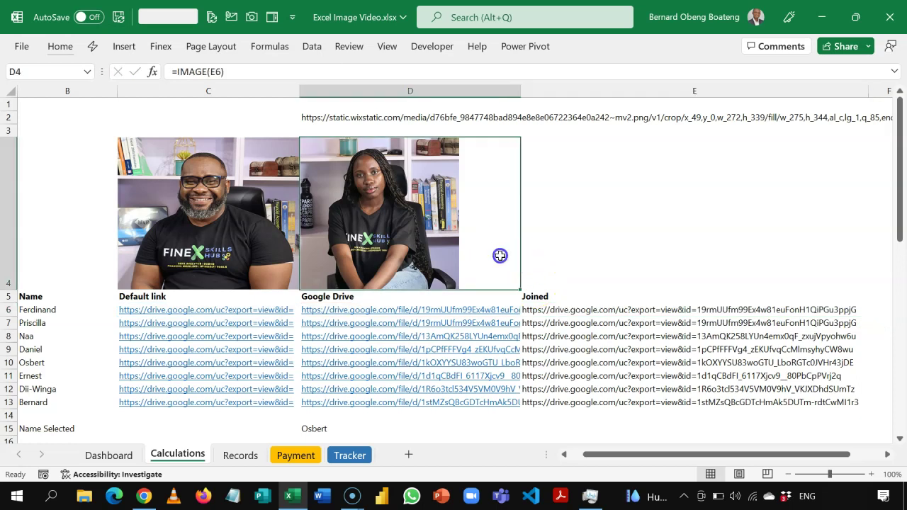
pyautogui.moveTo(499, 260)
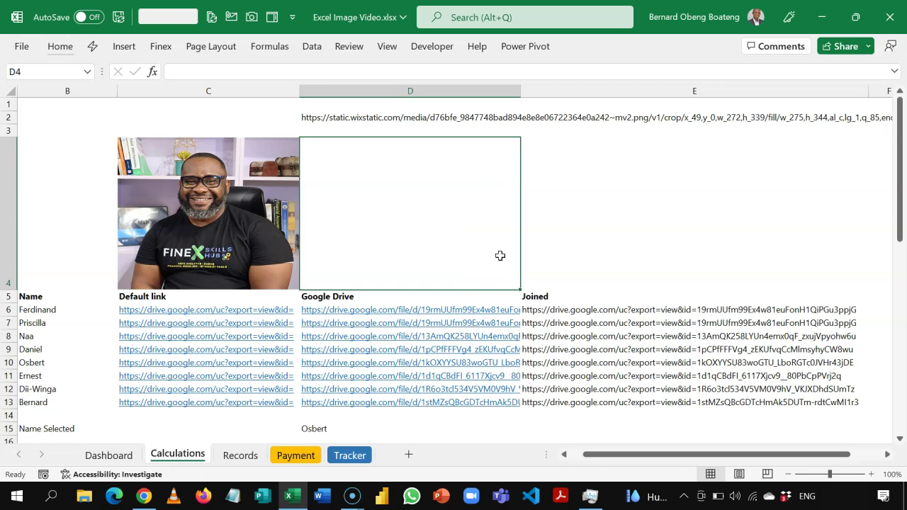
# - Enter =XLOOKUP(Dashboard!U4,Calculations!B6:B13,Calculations!E6:E13) in D4 to fetch the selected employee's link
pyautogui.write('=xl')
pyautogui.press('Tab')
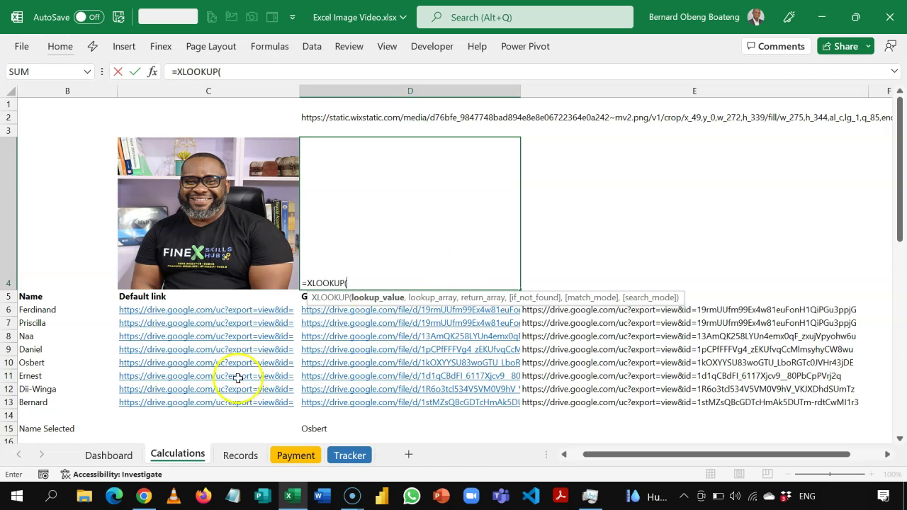
pyautogui.click(125, 460)
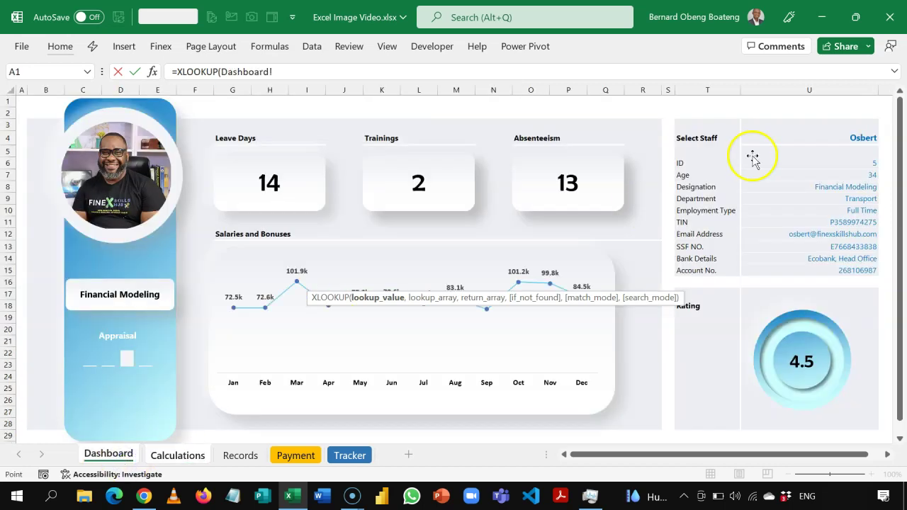
pyautogui.click(823, 137)
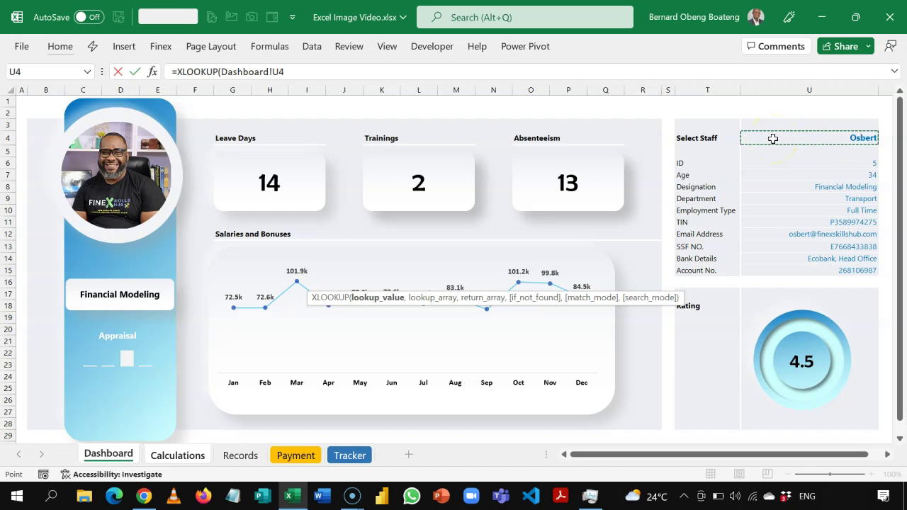
pyautogui.write(',')
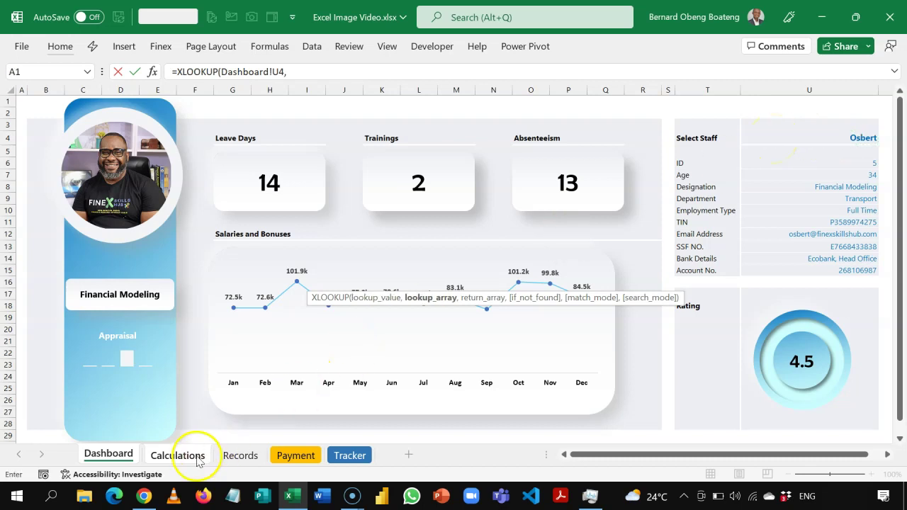
pyautogui.click(192, 455)
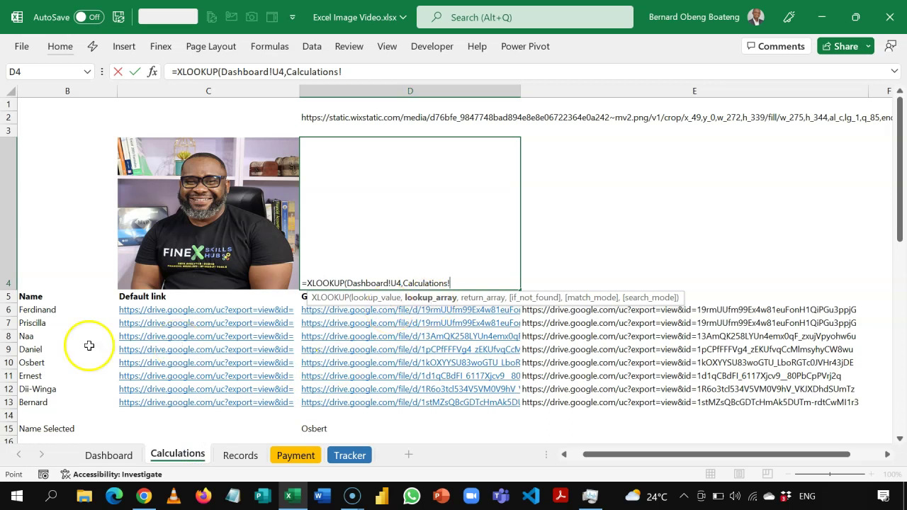
pyautogui.moveTo(66, 310); pyautogui.dragTo(55, 402)
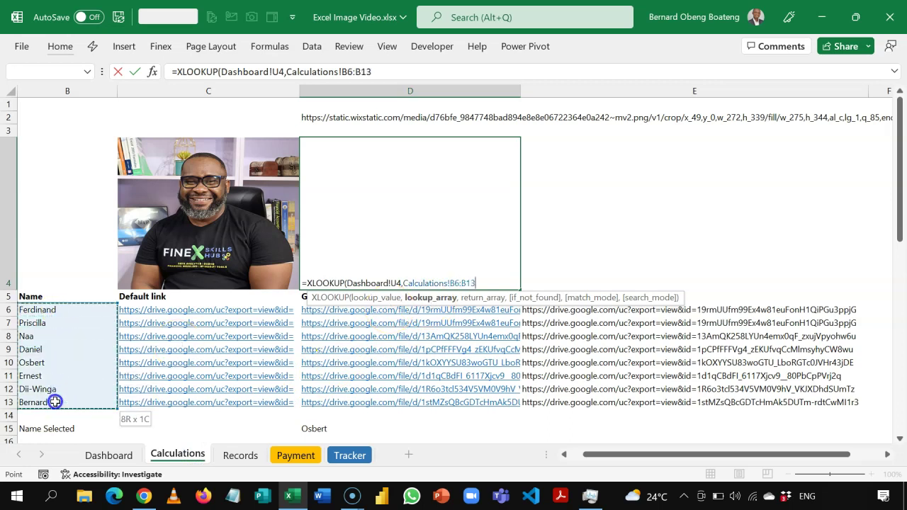
pyautogui.write(',')
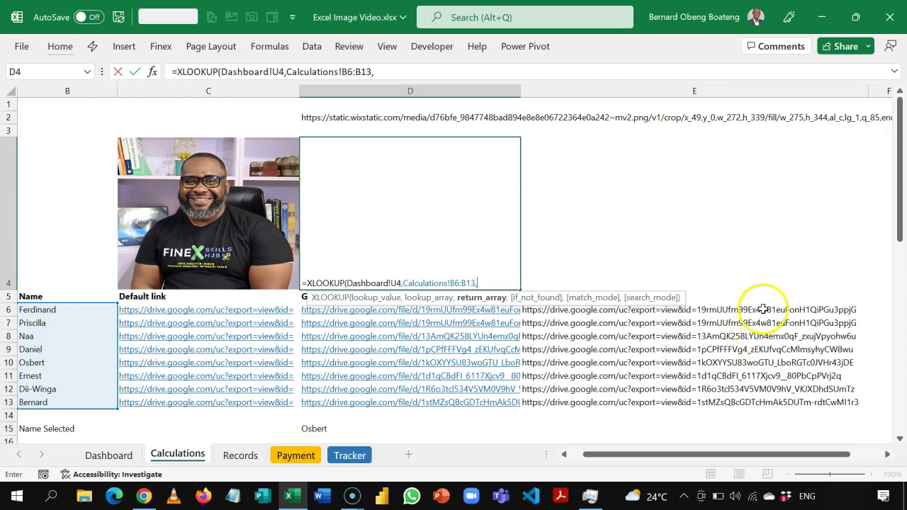
pyautogui.moveTo(764, 310); pyautogui.dragTo(767, 400)
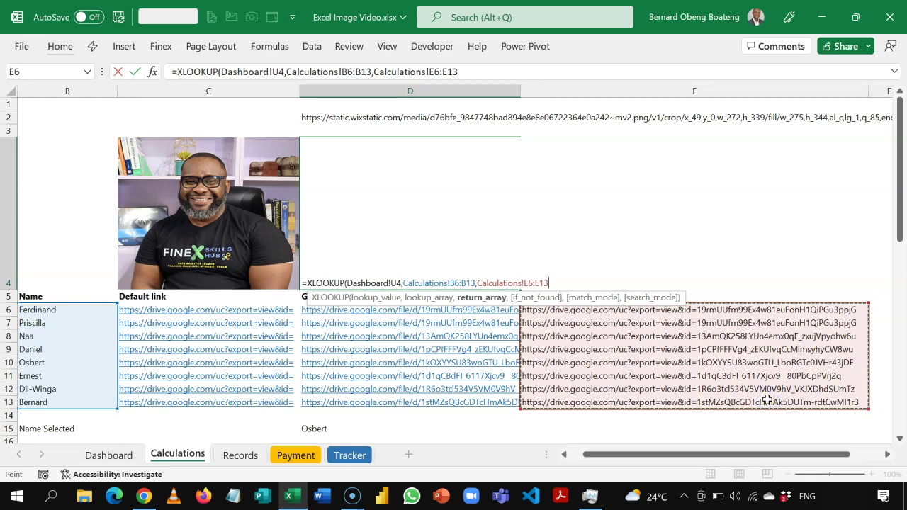
pyautogui.write(')')
pyautogui.press('Return')
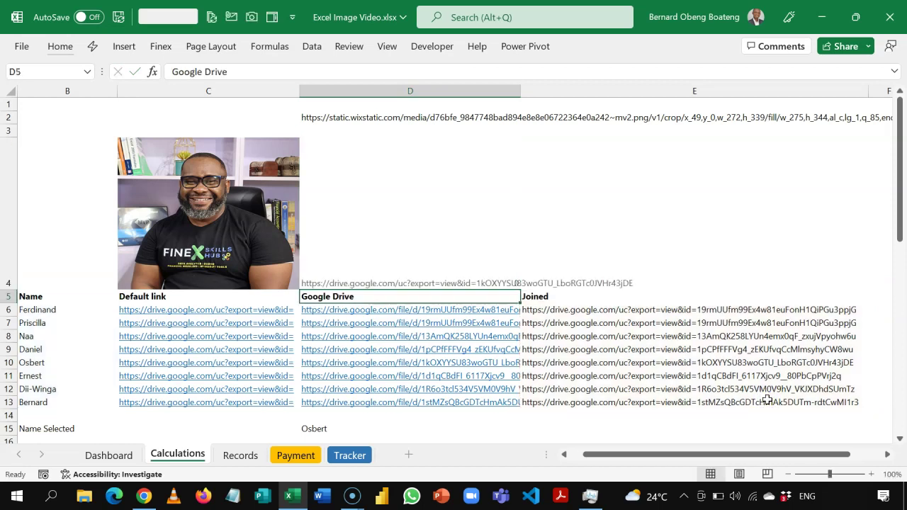
pyautogui.press('Up')
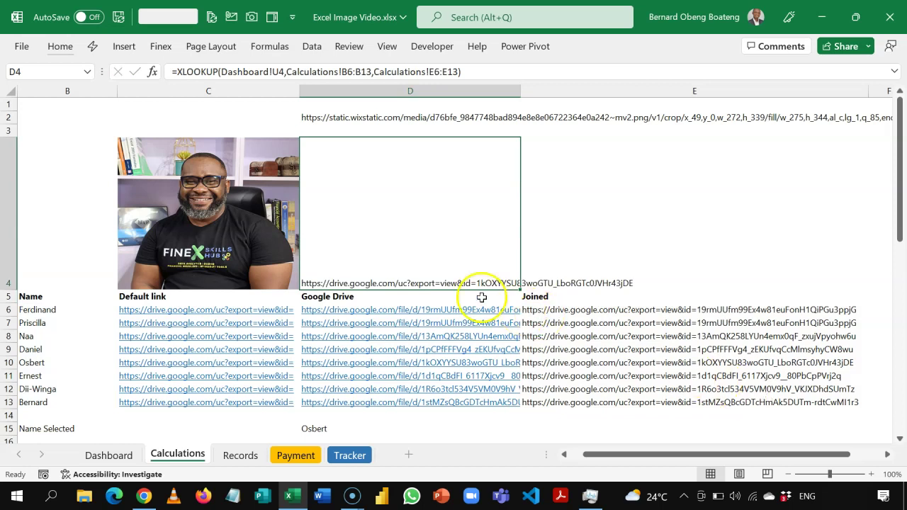
# - Wrap D4's XLOOKUP in IMAGE with fill-cell sizing, giving =IMAGE(XLOOKUP(...),,1)
pyautogui.click(174, 71)
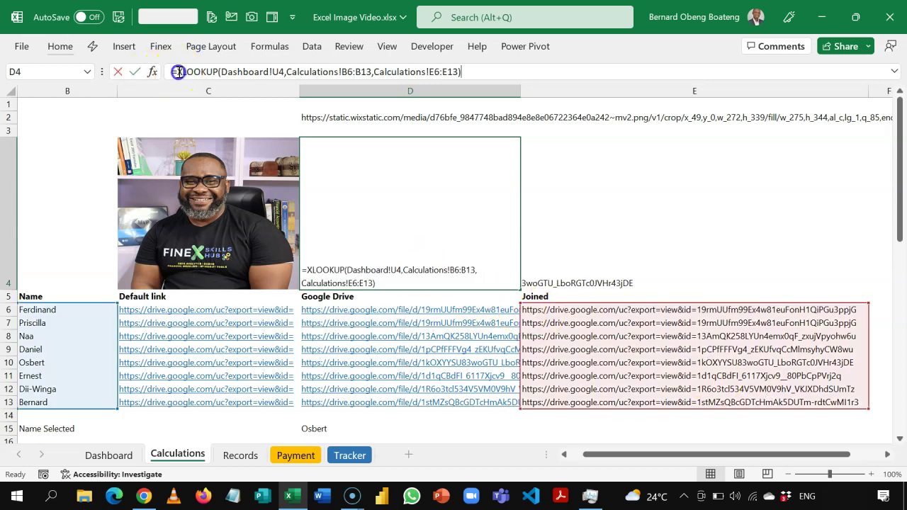
pyautogui.write('IA')
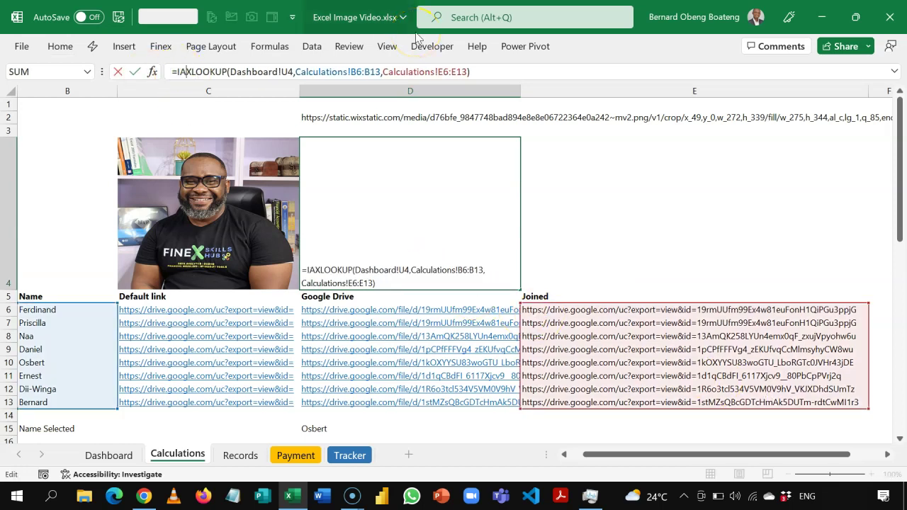
pyautogui.press('BackSpace')
pyautogui.write('M')
pyautogui.press('Down')
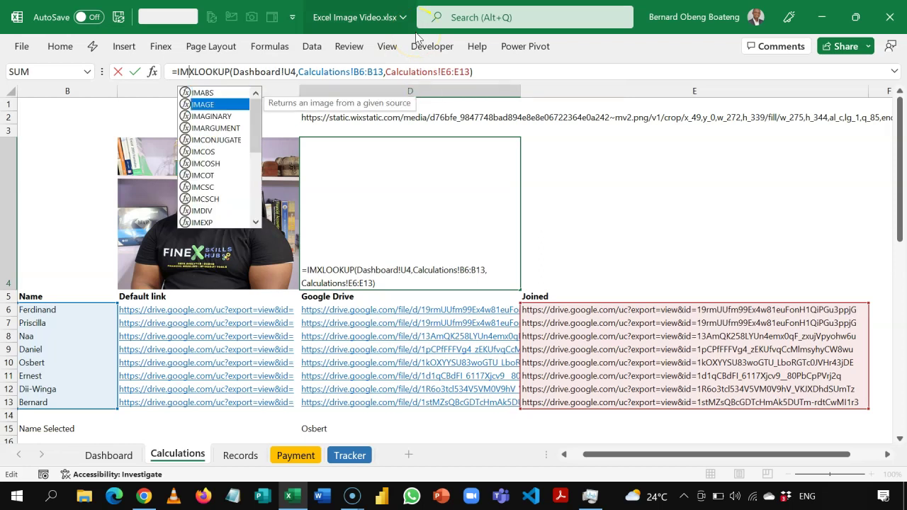
pyautogui.press('Tab')
pyautogui.click(516, 74)
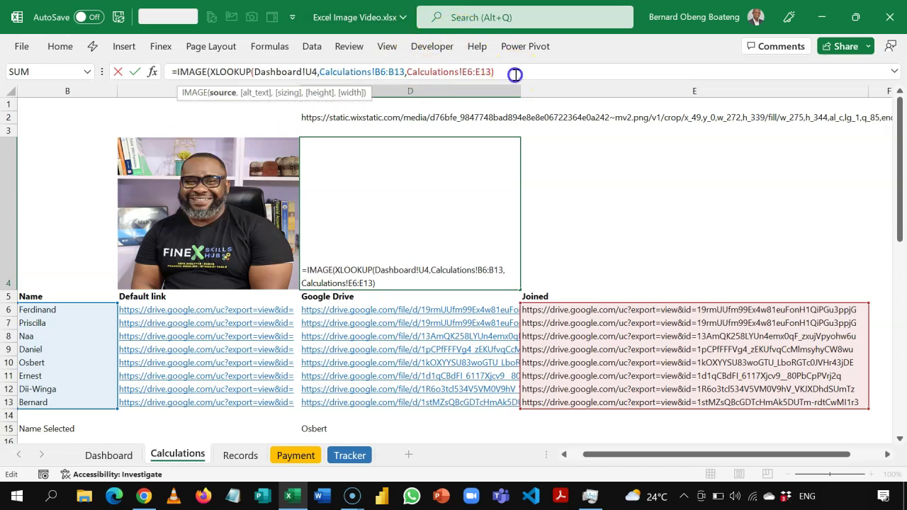
pyautogui.write(',')
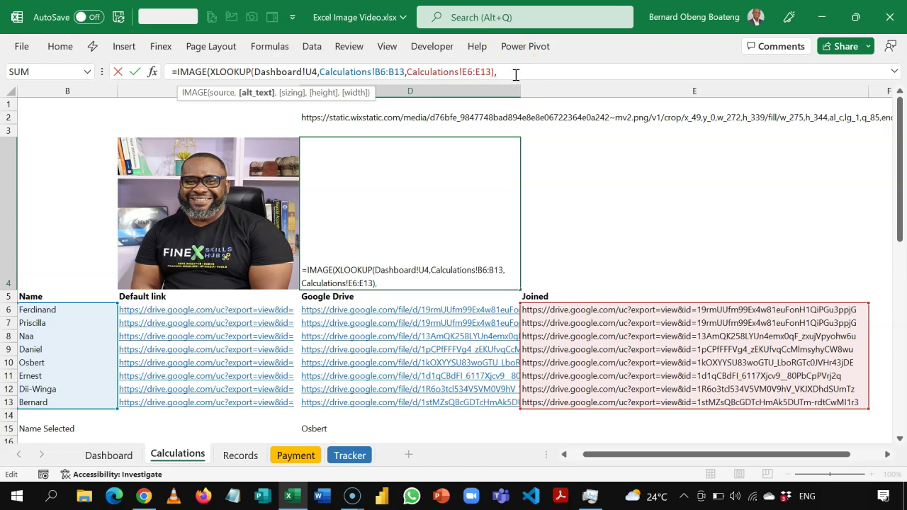
pyautogui.write(',')
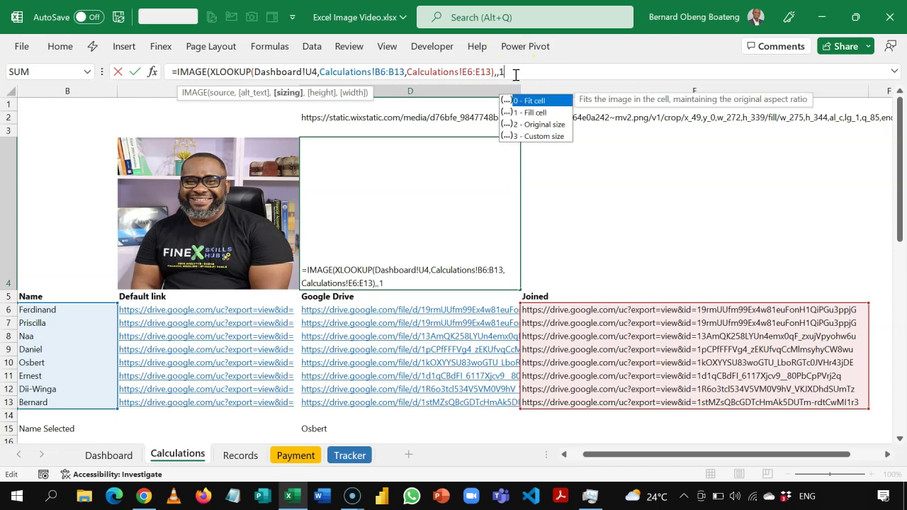
pyautogui.write('1)')
pyautogui.press('Return')
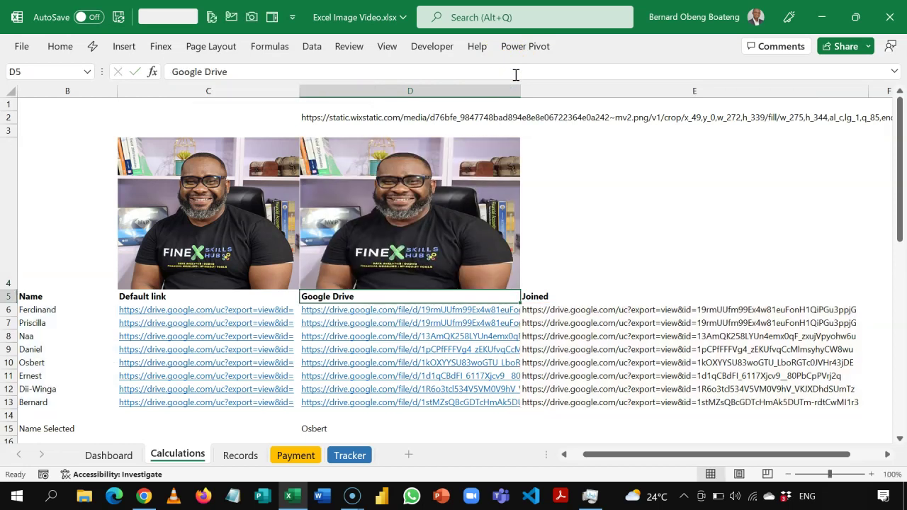
# - Reselect cell D4 to check the employee photo now filling it
pyautogui.press('Up')
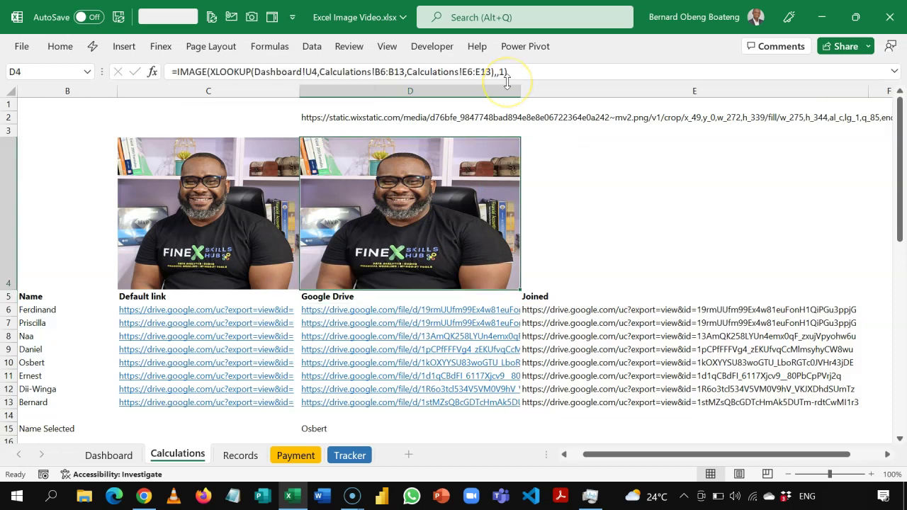
pyautogui.hotkey('shift', 'Left')
pyautogui.hotkey('shift', 'Right')
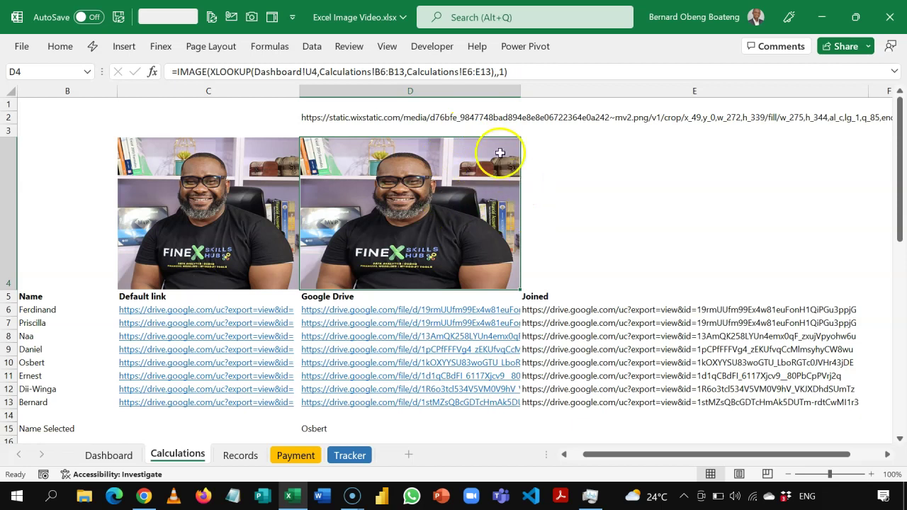
pyautogui.moveTo(394, 187)
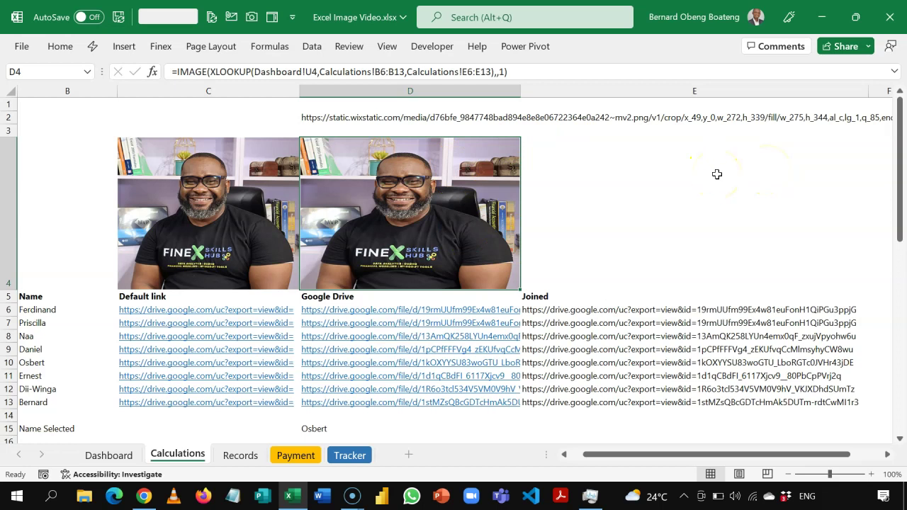
# - Paste Calculations D4 onto the Dashboard as a Linked Picture and drag it over the Leave Days card
pyautogui.hotkey('ctrl', 'c')
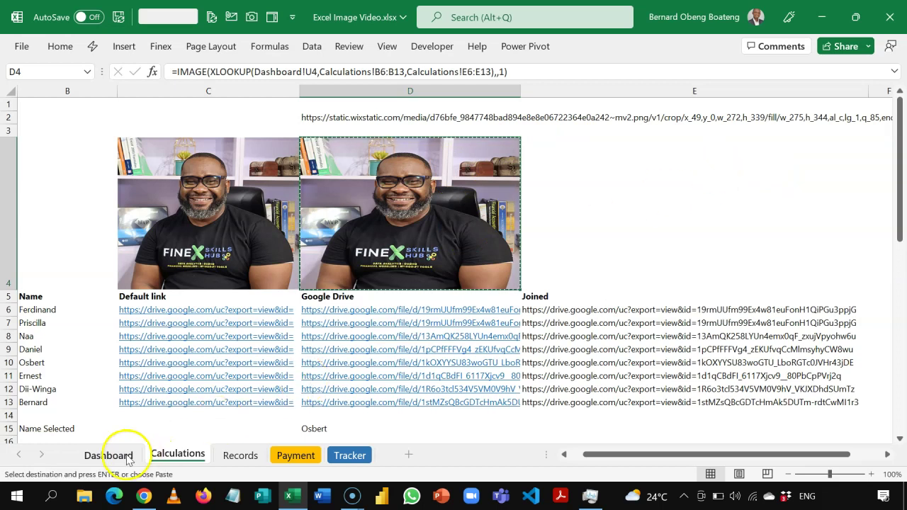
pyautogui.click(107, 456)
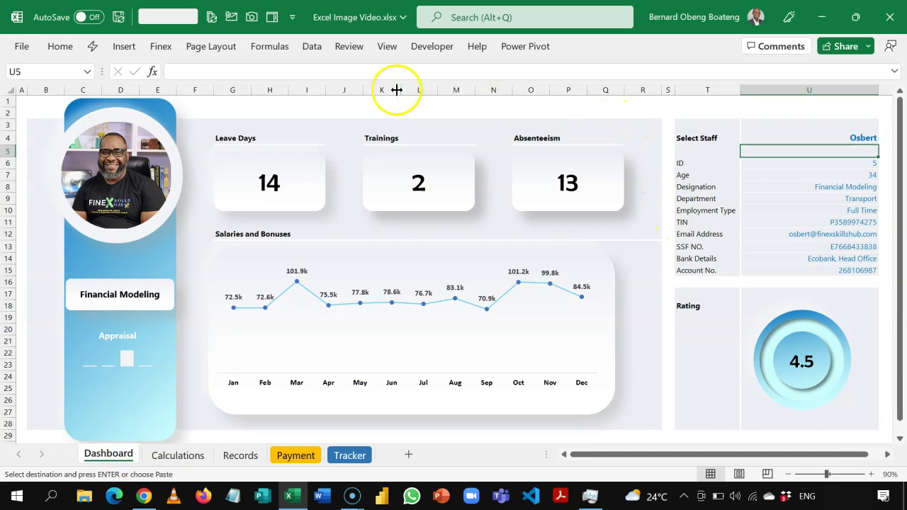
pyautogui.click(60, 46)
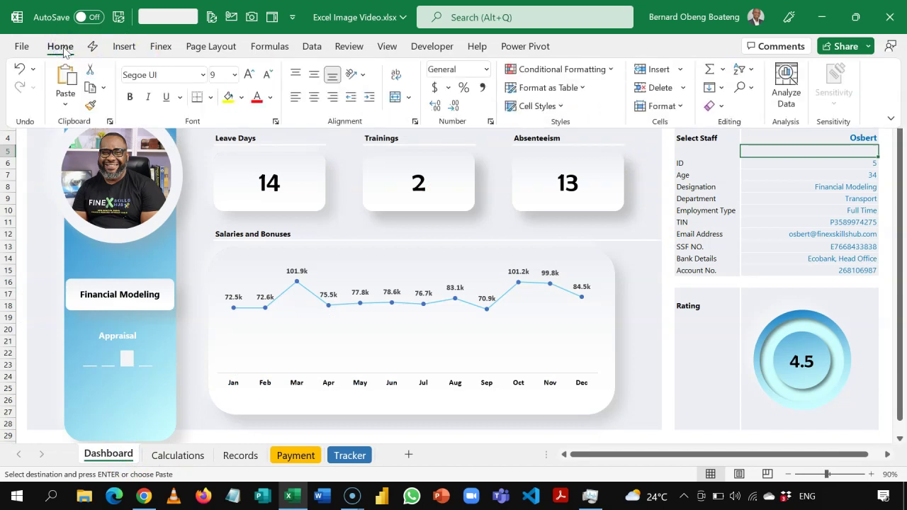
pyautogui.click(65, 104)
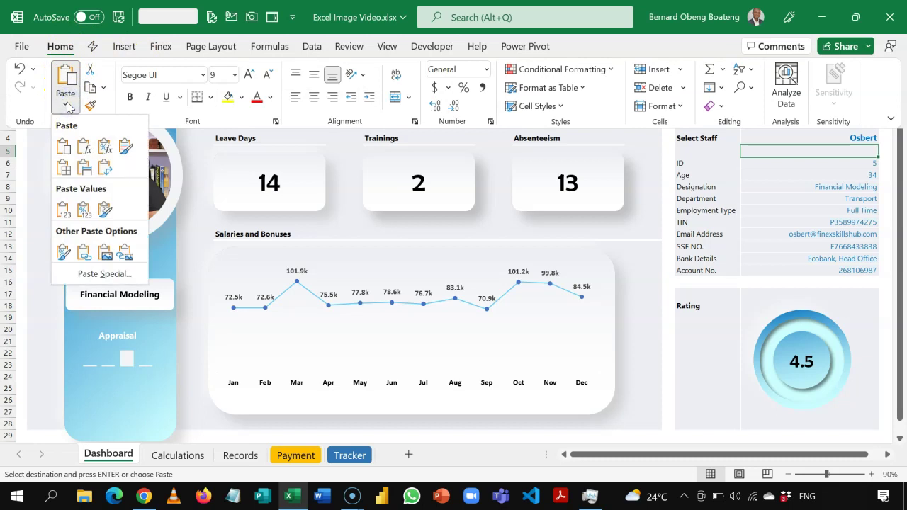
pyautogui.click(124, 253)
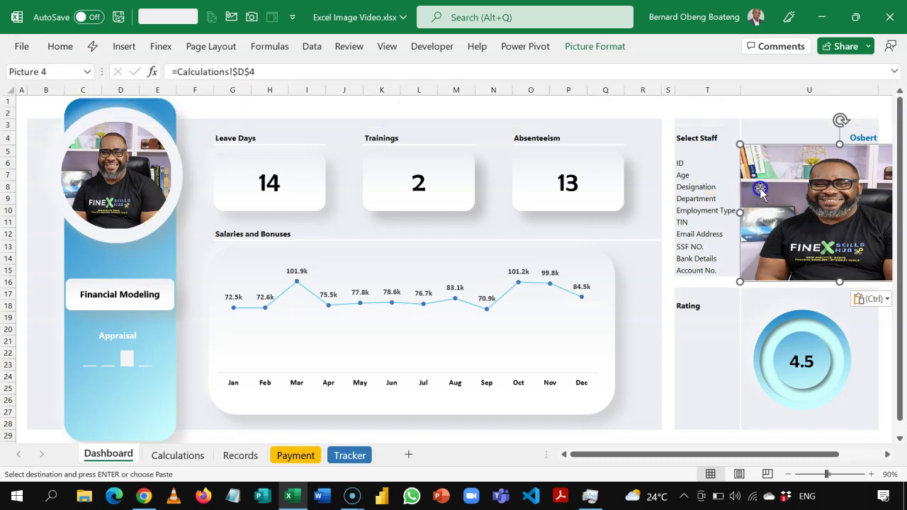
pyautogui.moveTo(792, 178); pyautogui.dragTo(310, 157)
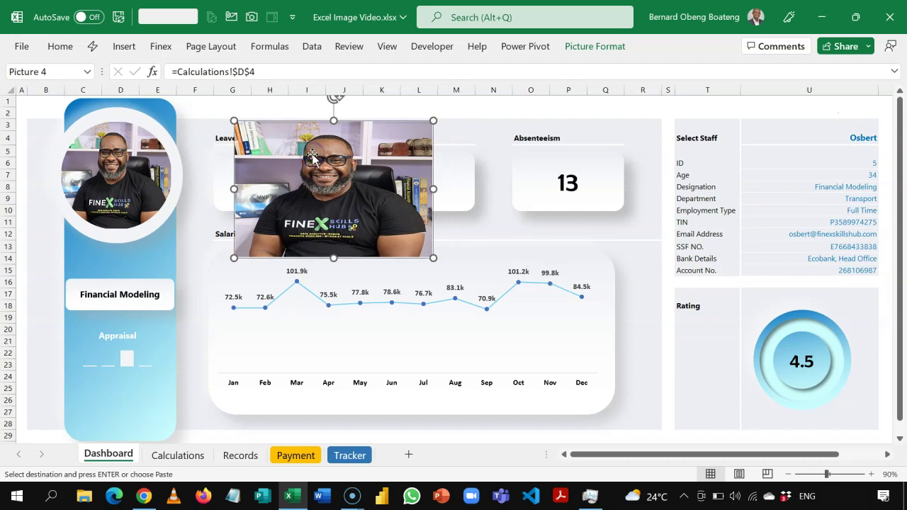
pyautogui.click(800, 138)
pyautogui.click(884, 137)
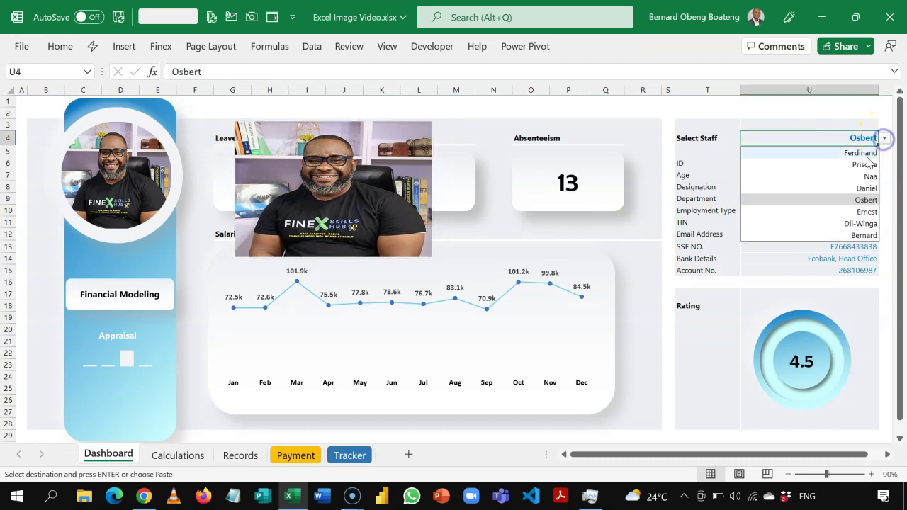
pyautogui.click(861, 152)
pyautogui.click(883, 138)
pyautogui.click(866, 164)
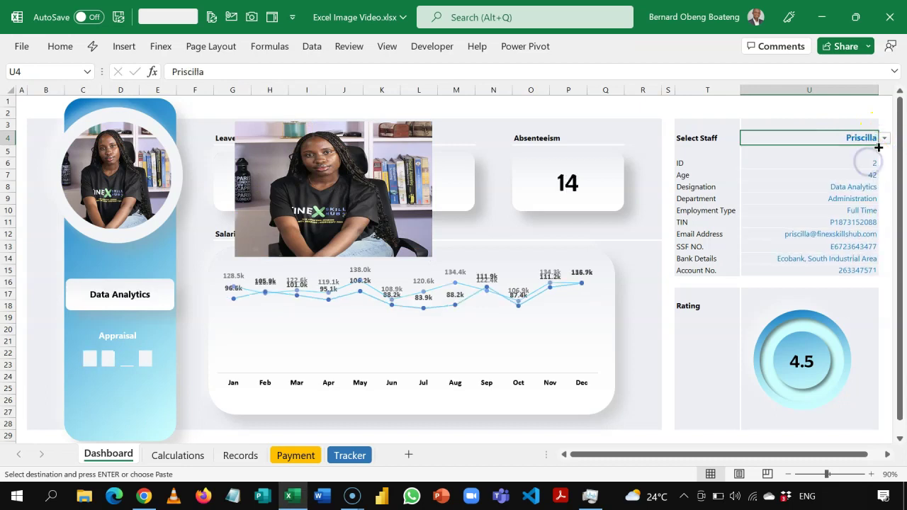
pyautogui.click(884, 138)
pyautogui.click(866, 176)
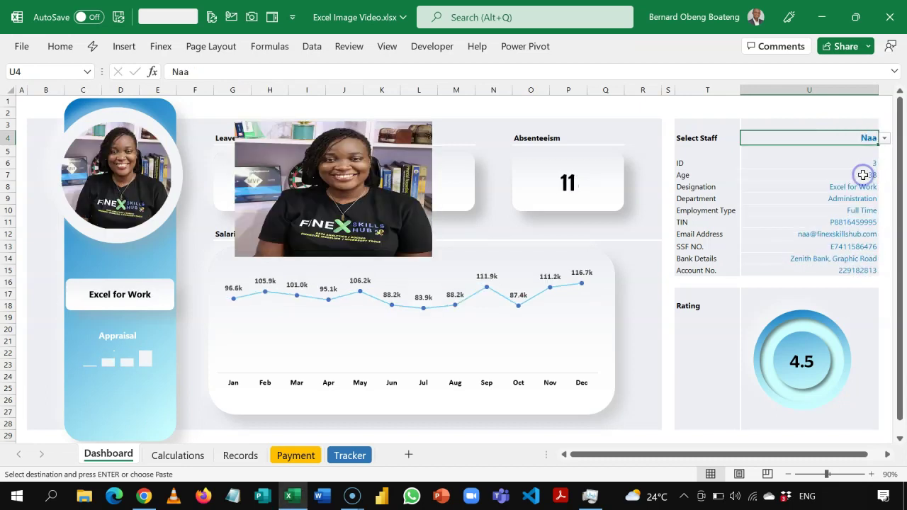
pyautogui.click(883, 138)
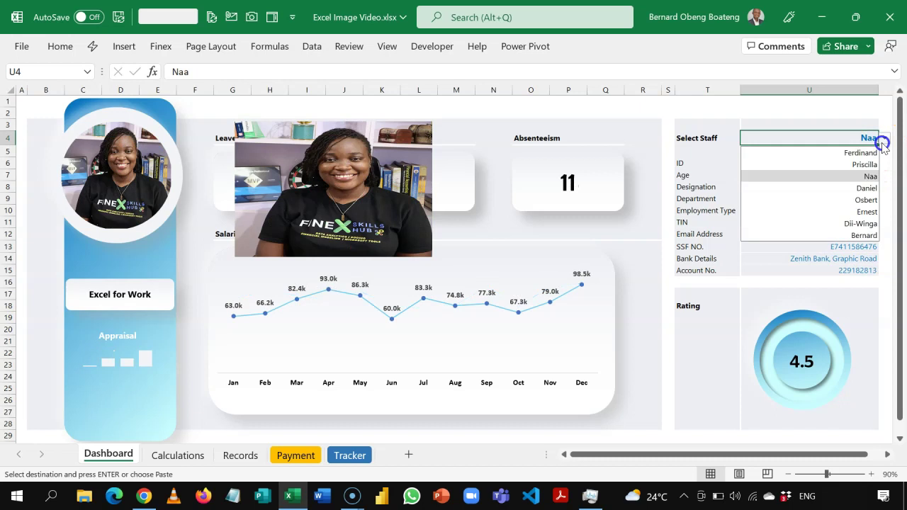
pyautogui.click(859, 190)
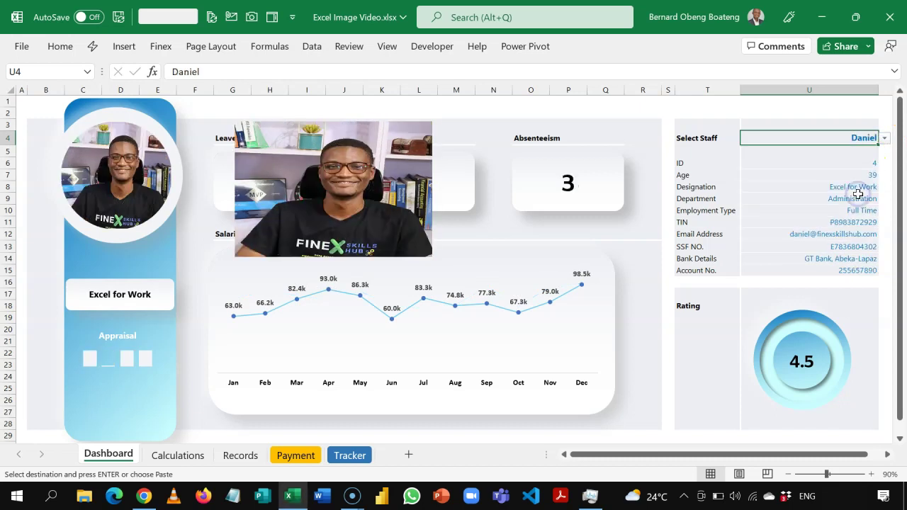
pyautogui.click(884, 137)
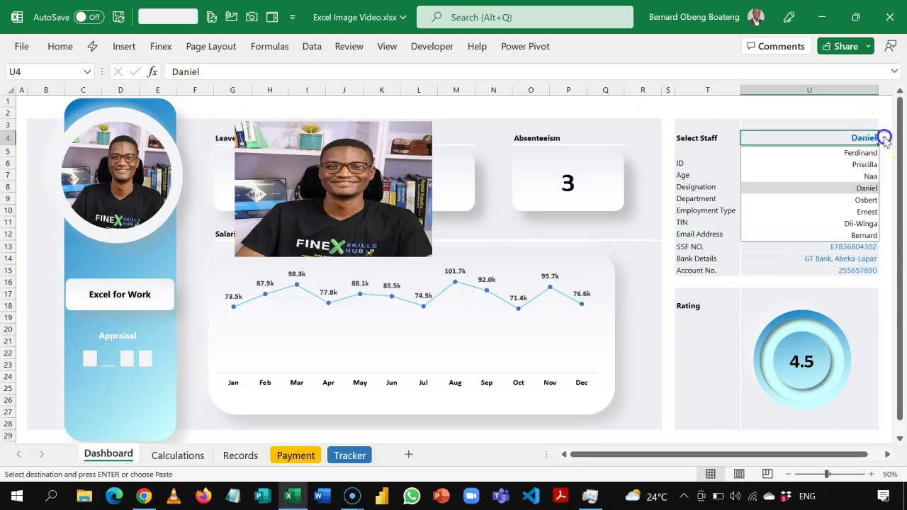
pyautogui.click(864, 200)
pyautogui.click(416, 166)
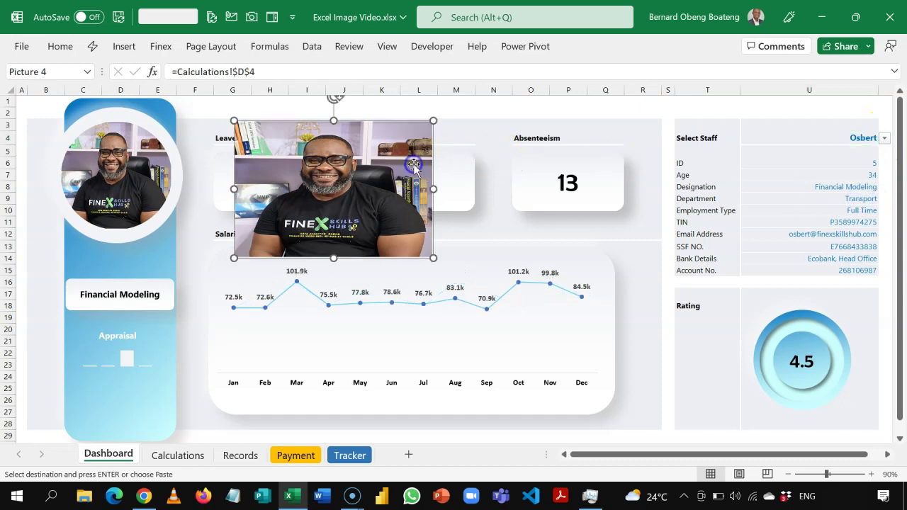
# - Crop the linked staff photo to an Oval shape
pyautogui.moveTo(414, 166); pyautogui.dragTo(451, 220)
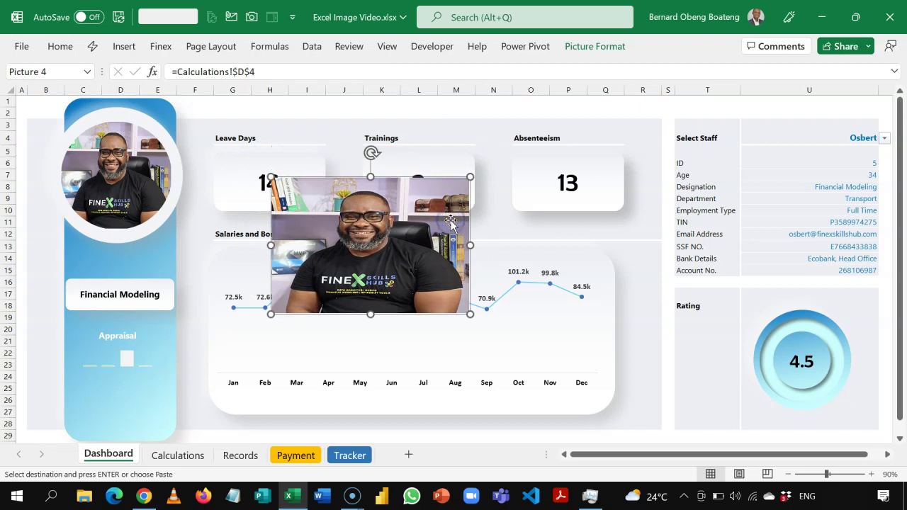
pyautogui.click(588, 46)
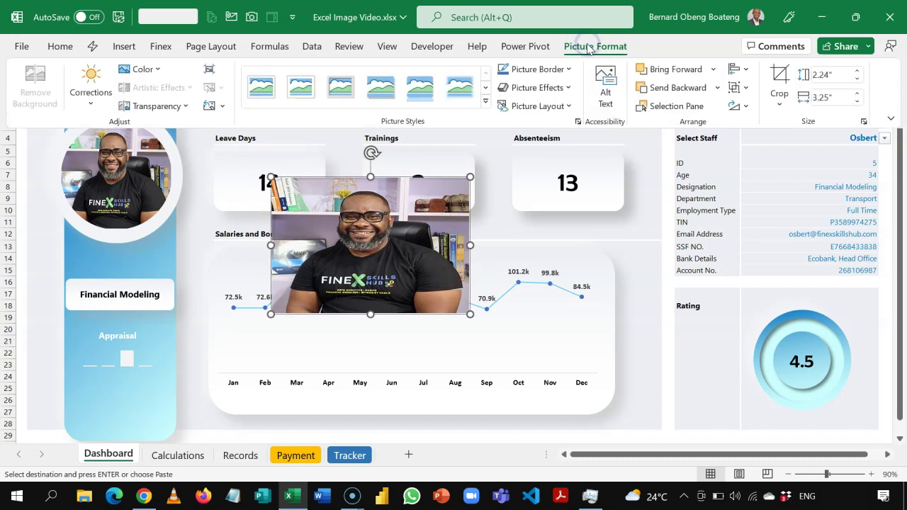
pyautogui.click(778, 106)
pyautogui.moveTo(779, 146)
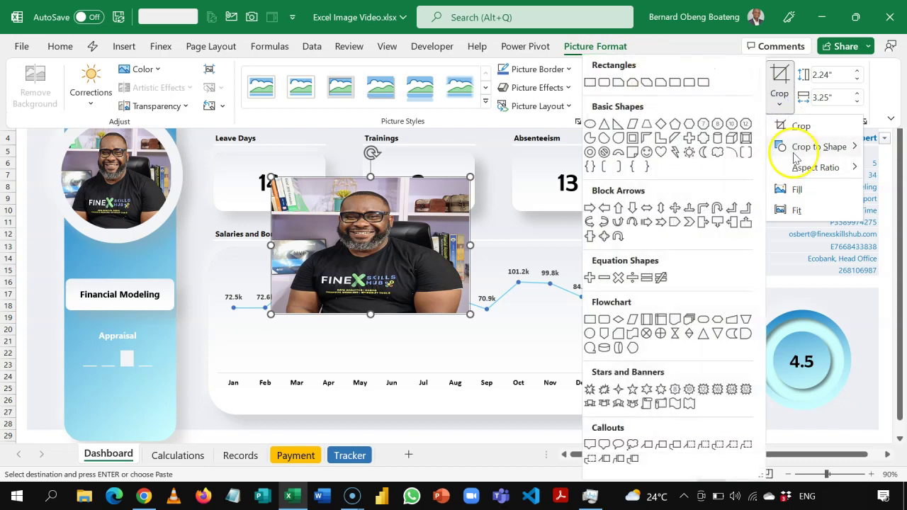
pyautogui.click(590, 124)
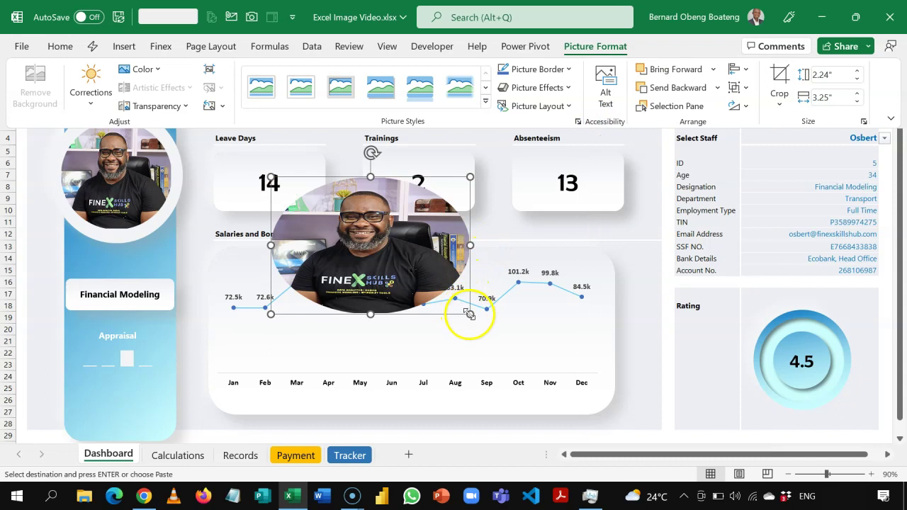
# - Shrink the oval photo and position it over the Leave Days card
pyautogui.hotkey('ctrl', 'F1')
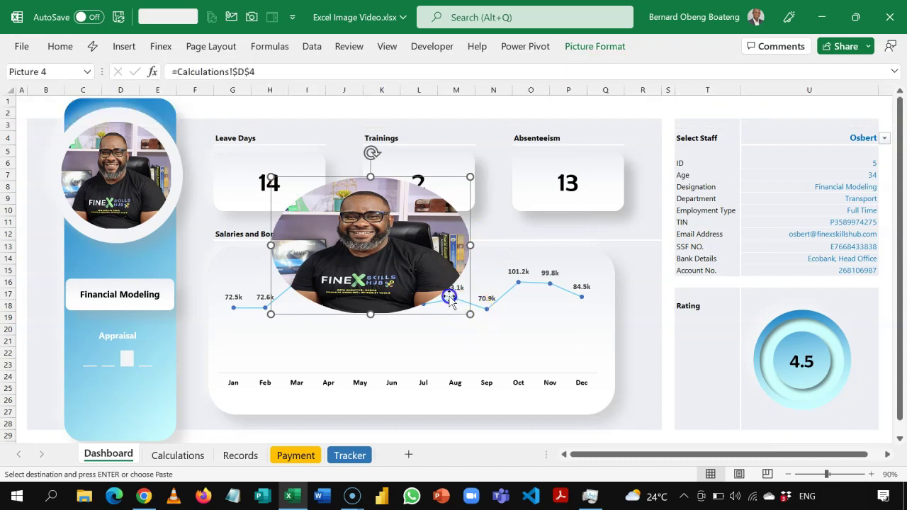
pyautogui.moveTo(470, 314); pyautogui.dragTo(435, 290)
pyautogui.moveTo(431, 236); pyautogui.dragTo(305, 177)
# - Choose Ernest, then Dii-Winga, from the Select Staff dropdown in U4
pyautogui.click(672, 116)
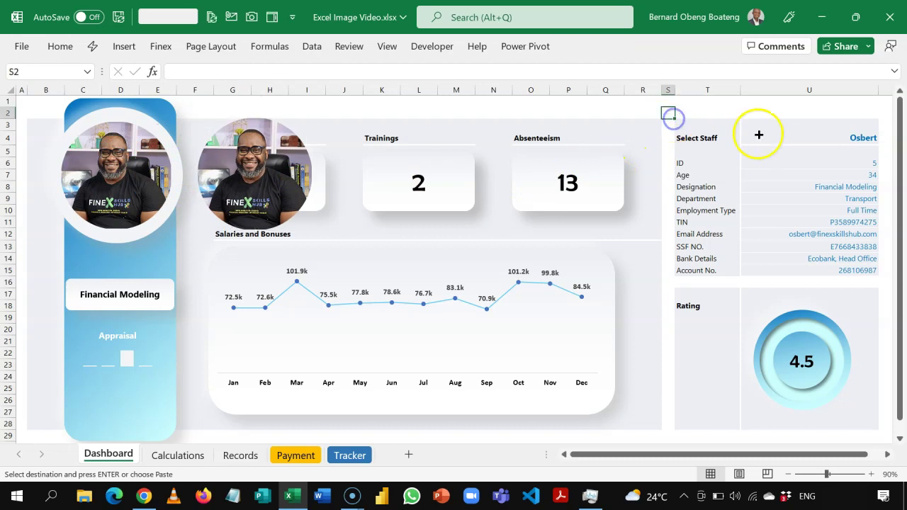
pyautogui.click(770, 138)
pyautogui.click(884, 138)
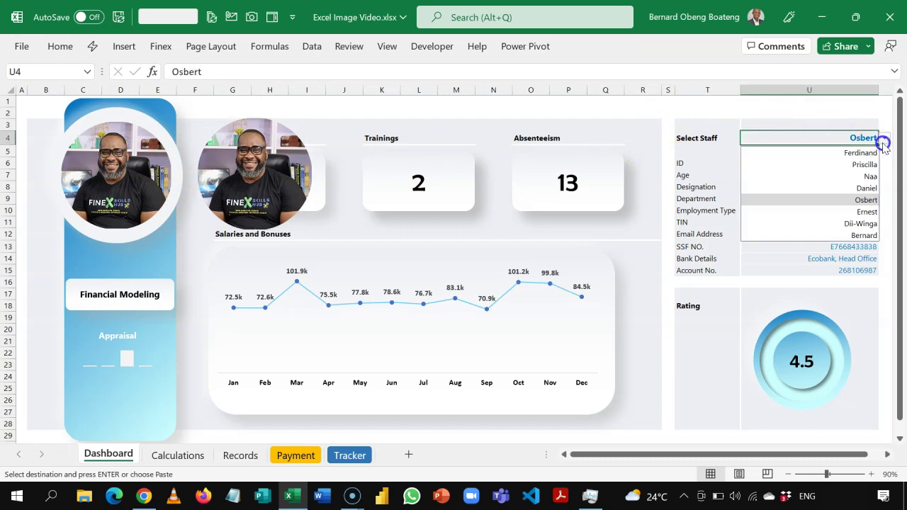
pyautogui.click(861, 212)
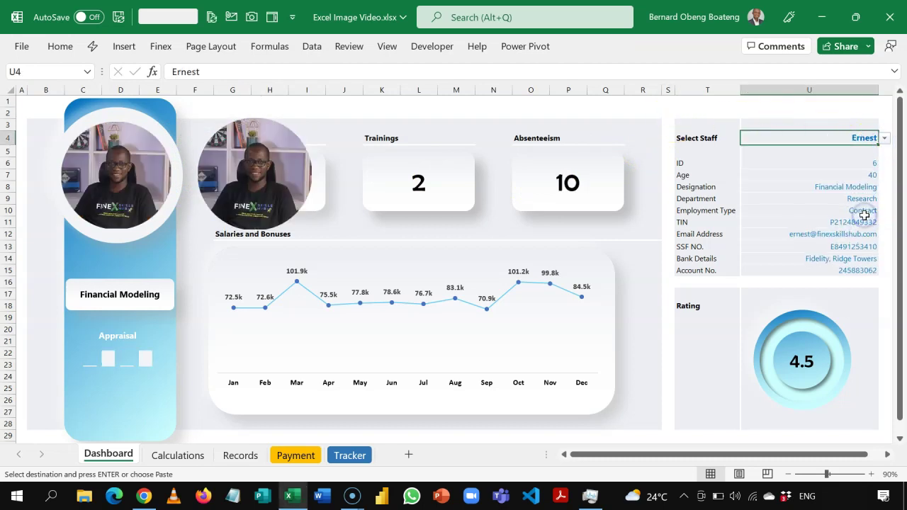
pyautogui.click(884, 139)
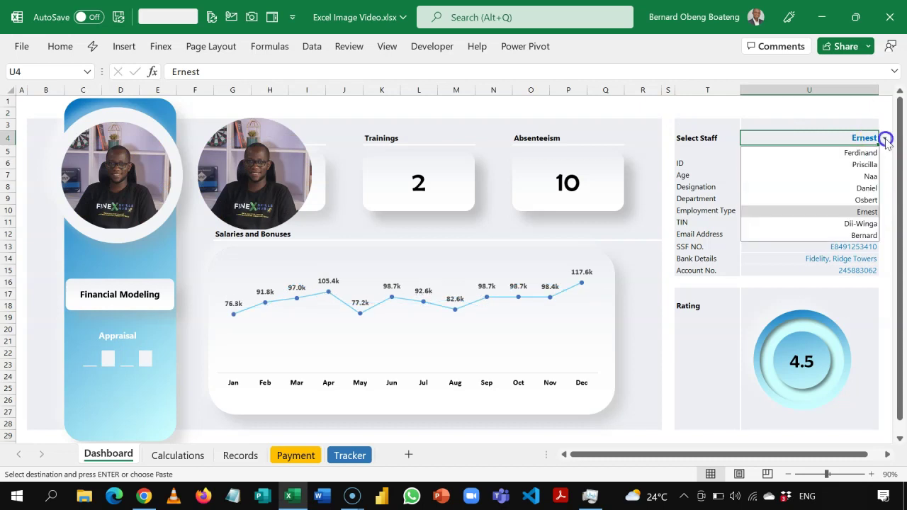
pyautogui.click(855, 224)
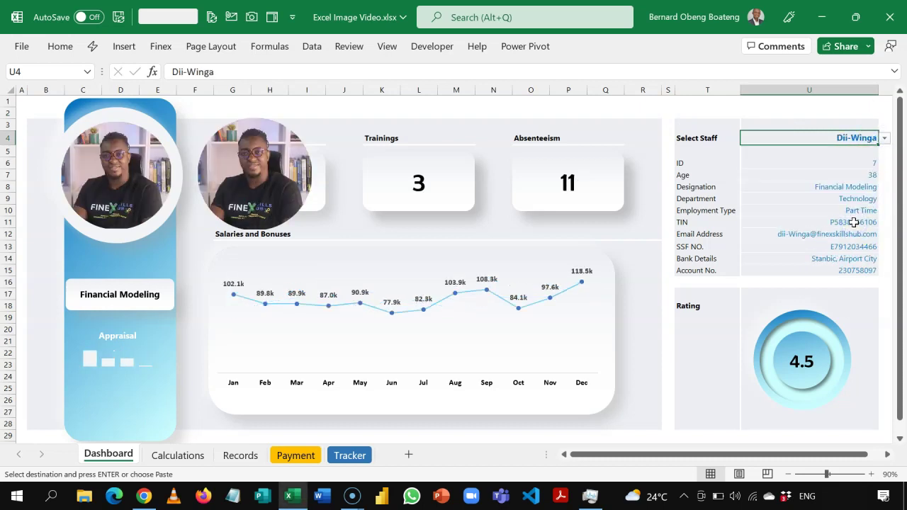
pyautogui.click(427, 216)
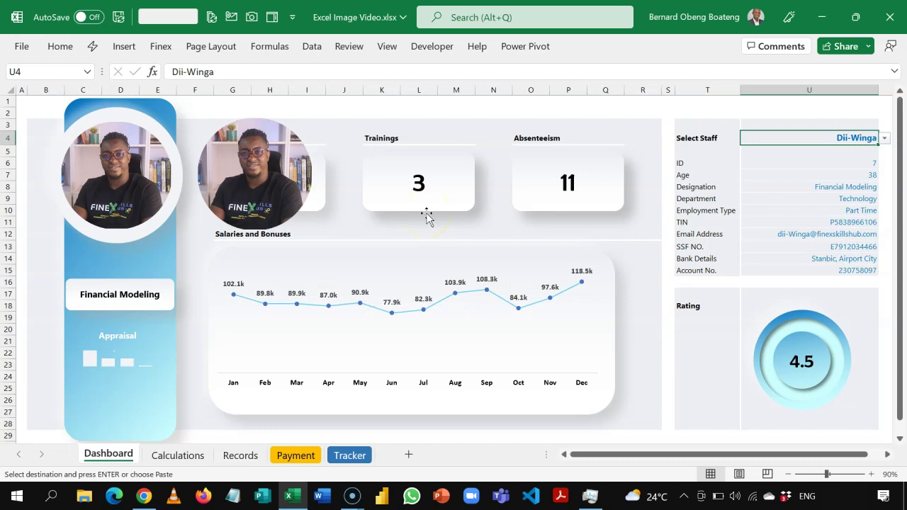